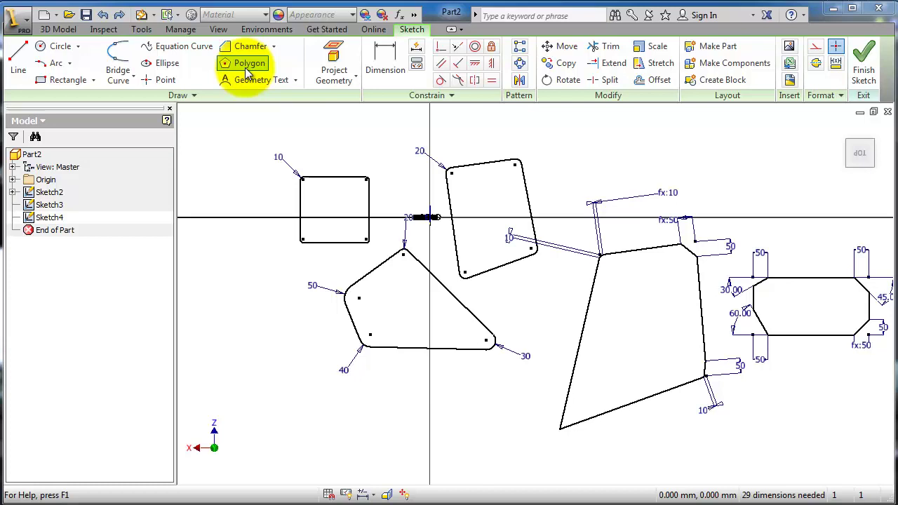
{"action": "left_click", "coordinate": [245, 67]}
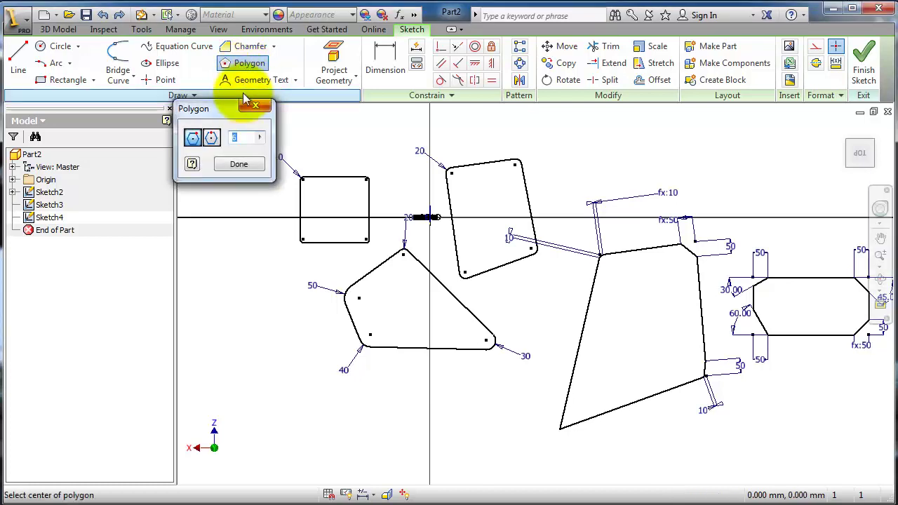
{"action": "type", "text": "6"}
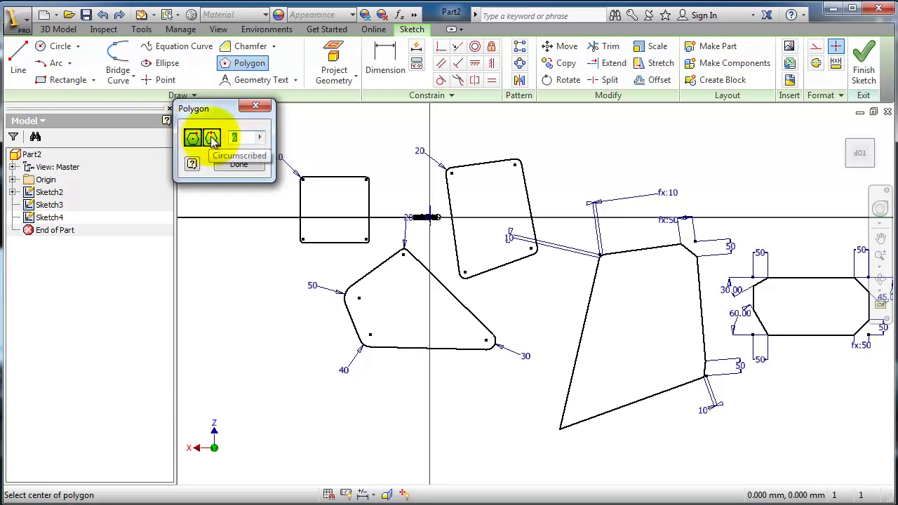
{"action": "left_click", "coordinate": [257, 107]}
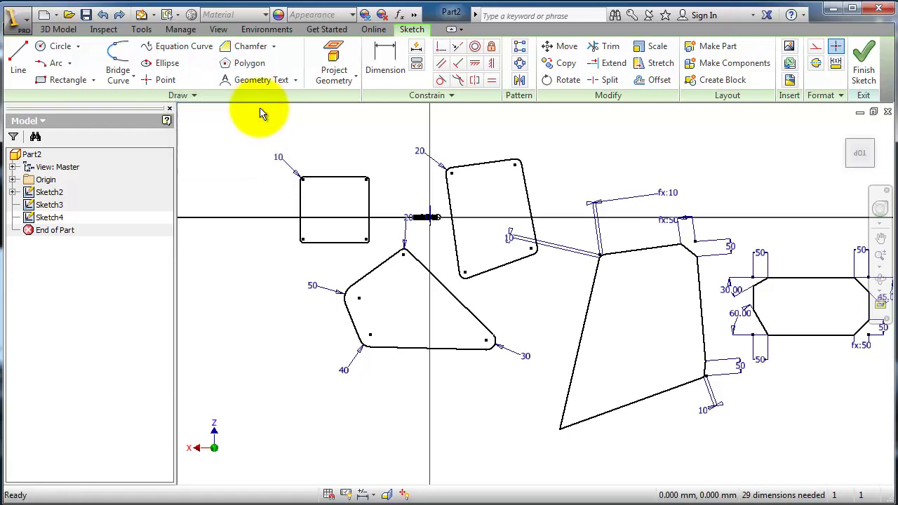
{"action": "scroll", "coordinate": [592, 335], "scroll_direction": "up", "scroll_amount": 5}
{"action": "scroll", "coordinate": [632, 335], "scroll_direction": "down", "scroll_amount": 4}
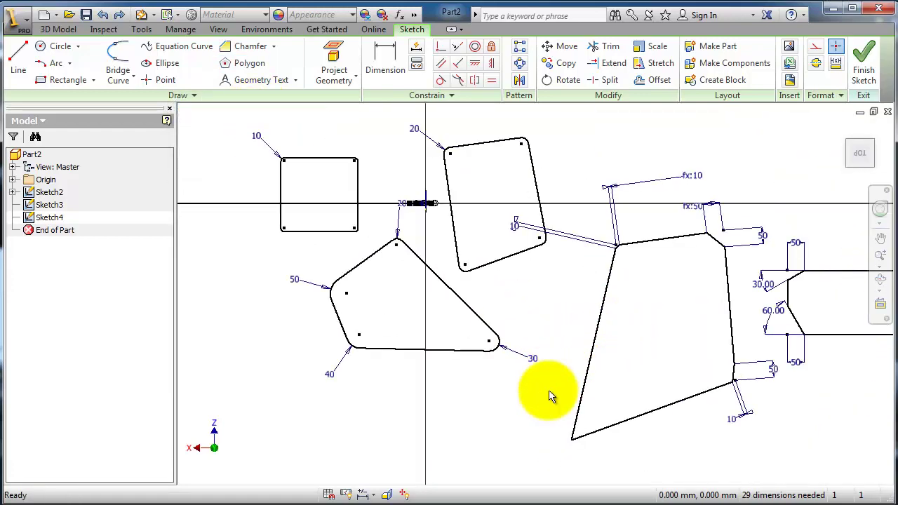
{"action": "scroll", "coordinate": [551, 379], "scroll_direction": "up", "scroll_amount": 4}
{"action": "scroll", "coordinate": [607, 350], "scroll_direction": "down", "scroll_amount": 3}
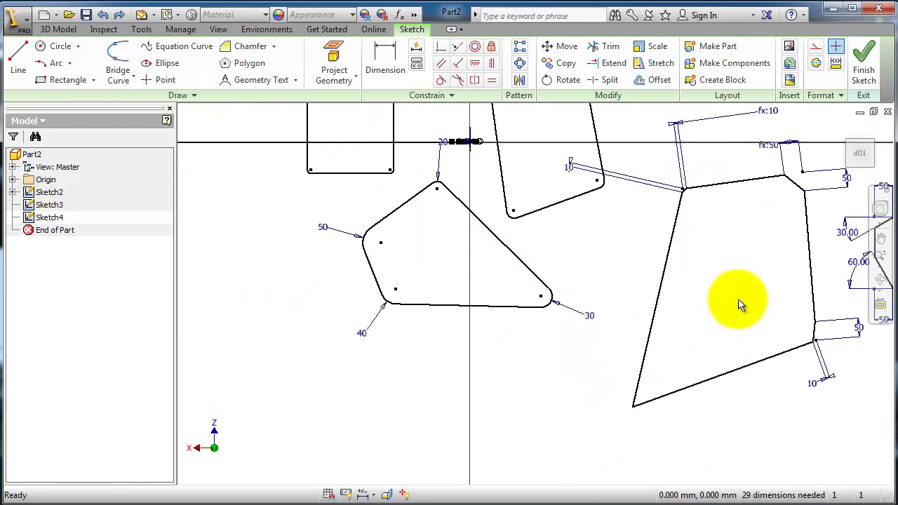
{"action": "key", "text": "F2"}
{"action": "mouse_move", "coordinate": [740, 304]}
{"action": "left_mouse_down"}
{"action": "mouse_move", "coordinate": [667, 297]}
{"action": "mouse_move", "coordinate": [641, 357]}
{"action": "left_mouse_up"}
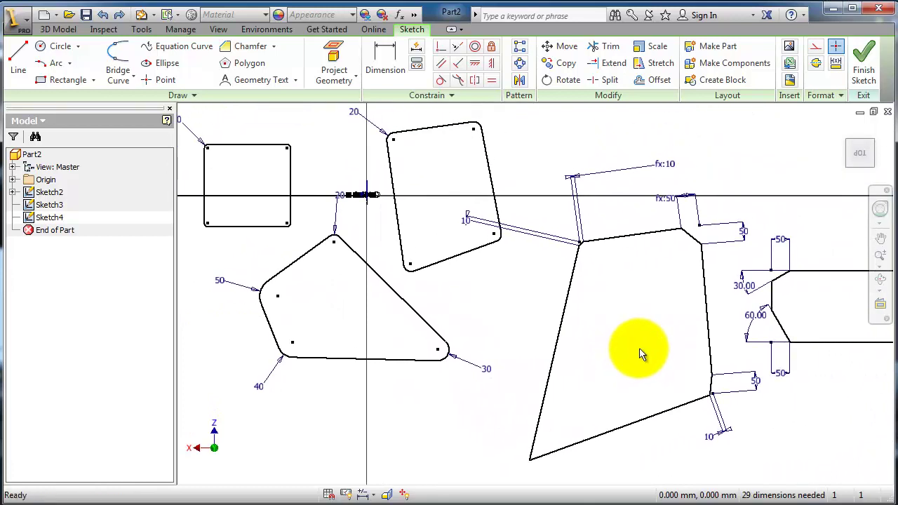
{"action": "scroll", "coordinate": [637, 353], "scroll_direction": "down", "scroll_amount": 2}
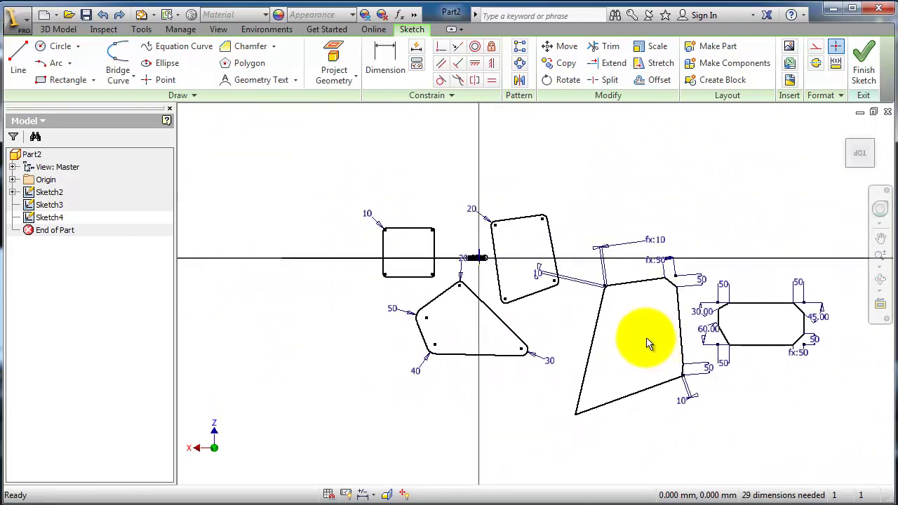
{"action": "scroll", "coordinate": [645, 342], "scroll_direction": "up", "scroll_amount": 4}
{"action": "scroll", "coordinate": [647, 341], "scroll_direction": "down", "scroll_amount": 3}
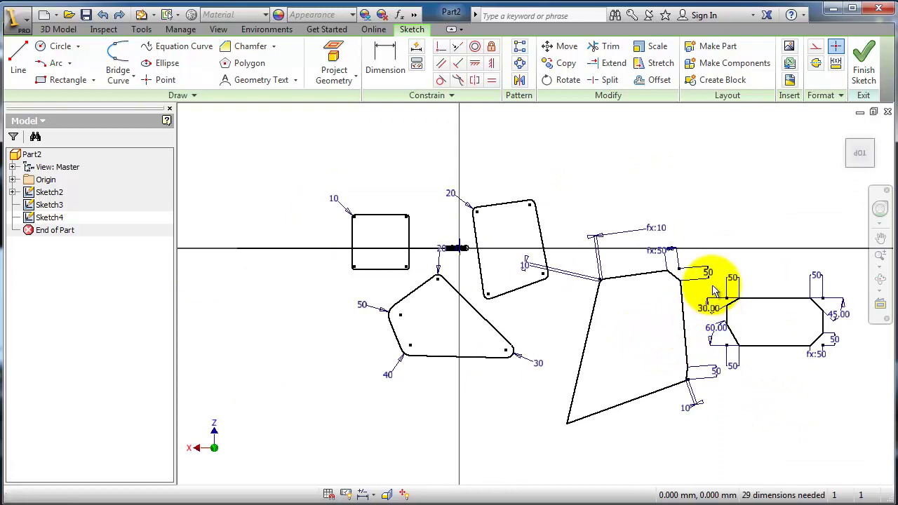
Add a sketch text box in the empty area below the rounded four-sided shape and enter "Tutorial 37 about Text in Inventor"
{"action": "key", "text": "F2"}
{"action": "mouse_move", "coordinate": [630, 315]}
{"action": "left_mouse_down"}
{"action": "mouse_move", "coordinate": [581, 301]}
{"action": "mouse_move", "coordinate": [660, 165]}
{"action": "left_mouse_up"}
{"action": "scroll", "coordinate": [587, 297], "scroll_direction": "up", "scroll_amount": 3}
{"action": "key", "text": "F2"}
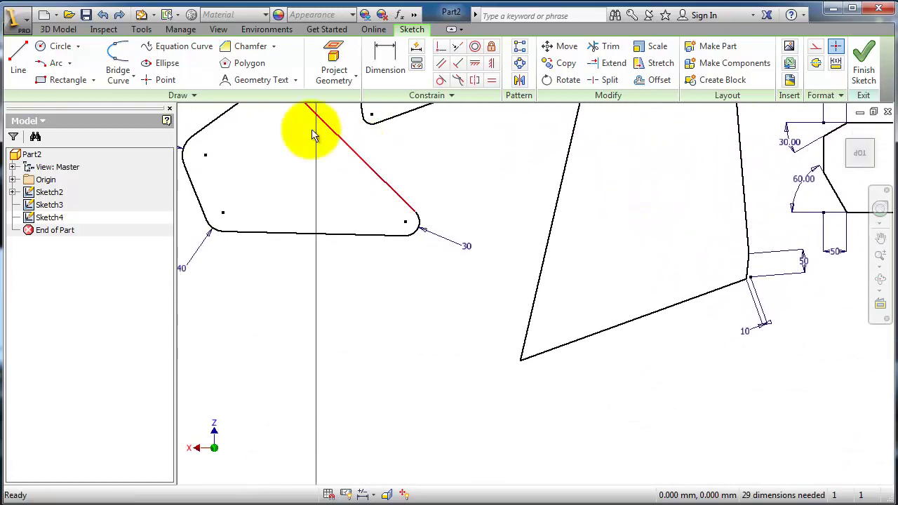
{"action": "left_click", "coordinate": [297, 80]}
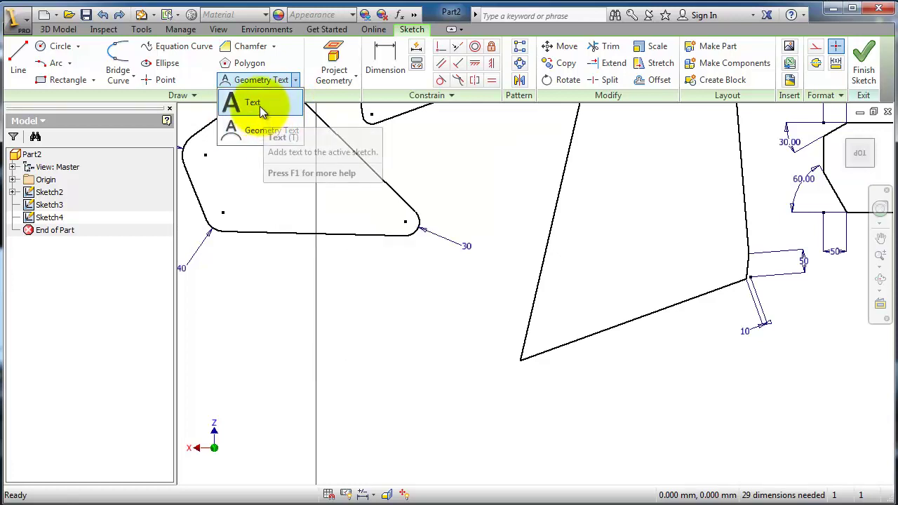
{"action": "left_click", "coordinate": [260, 106]}
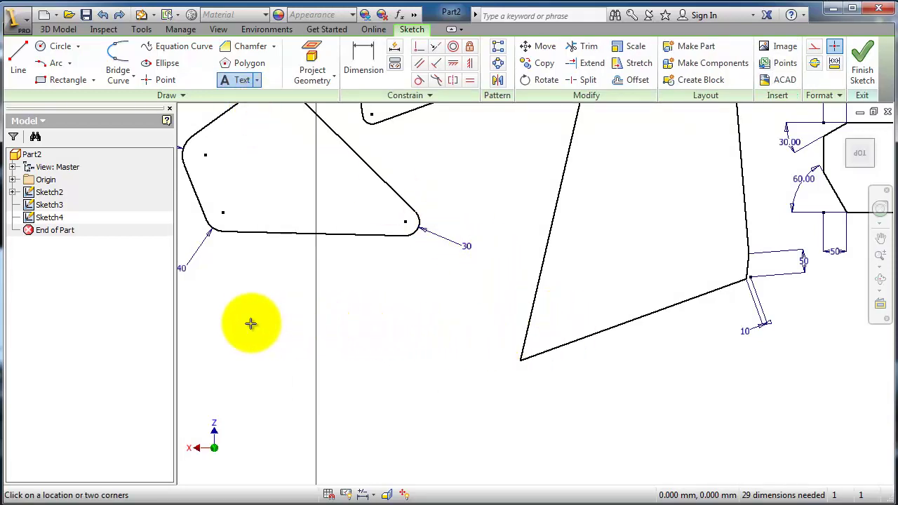
{"action": "left_click_drag", "start_coordinate": [249, 319], "coordinate": [372, 351]}
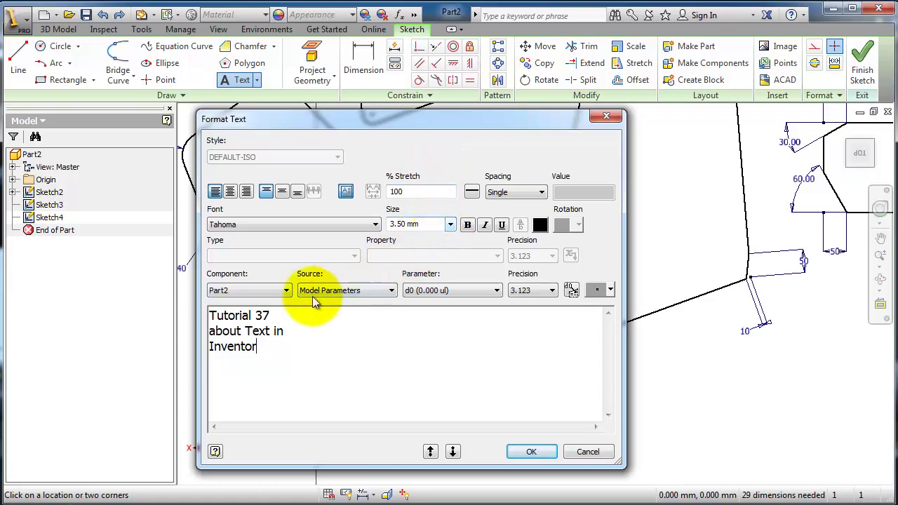
Set the size of all the entered text to 6.10 mm
{"action": "left_click_drag", "start_coordinate": [265, 347], "coordinate": [211, 316]}
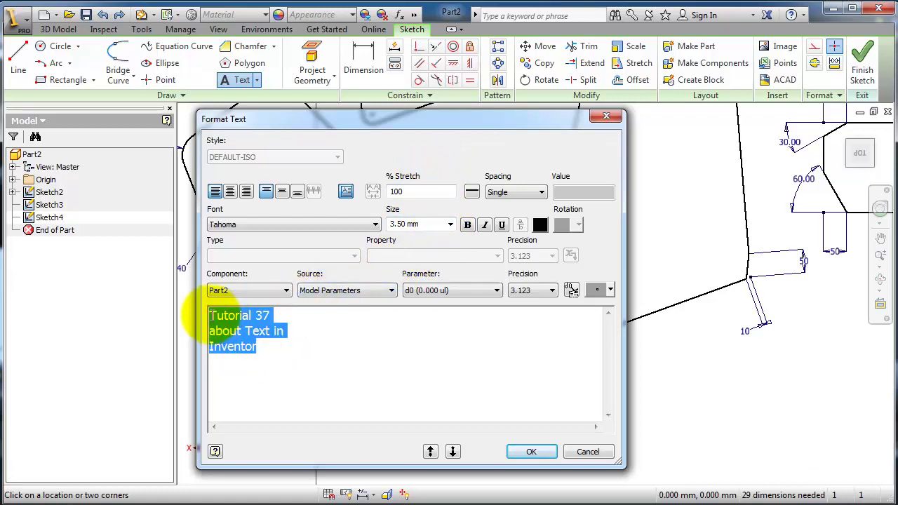
{"action": "left_click", "coordinate": [450, 225]}
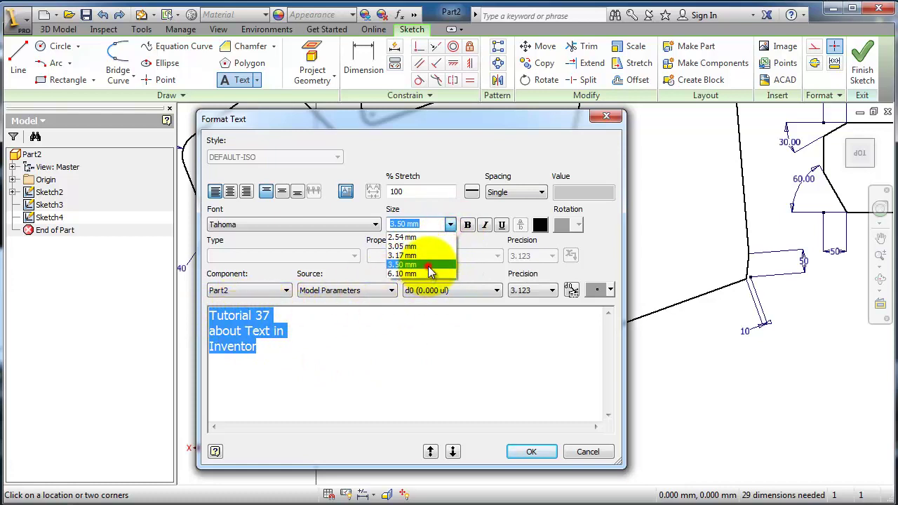
{"action": "left_click", "coordinate": [429, 267]}
{"action": "left_click", "coordinate": [450, 224]}
{"action": "left_click", "coordinate": [429, 266]}
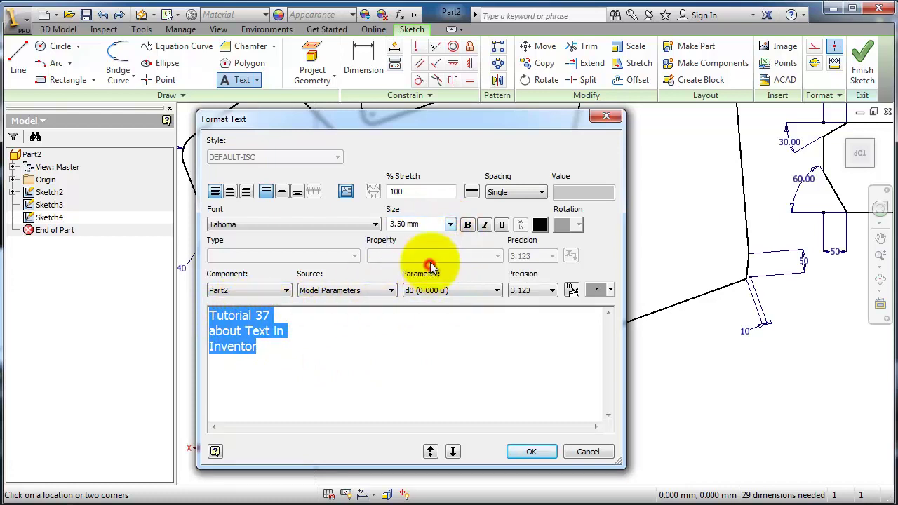
{"action": "left_click", "coordinate": [450, 225]}
{"action": "left_click", "coordinate": [429, 274]}
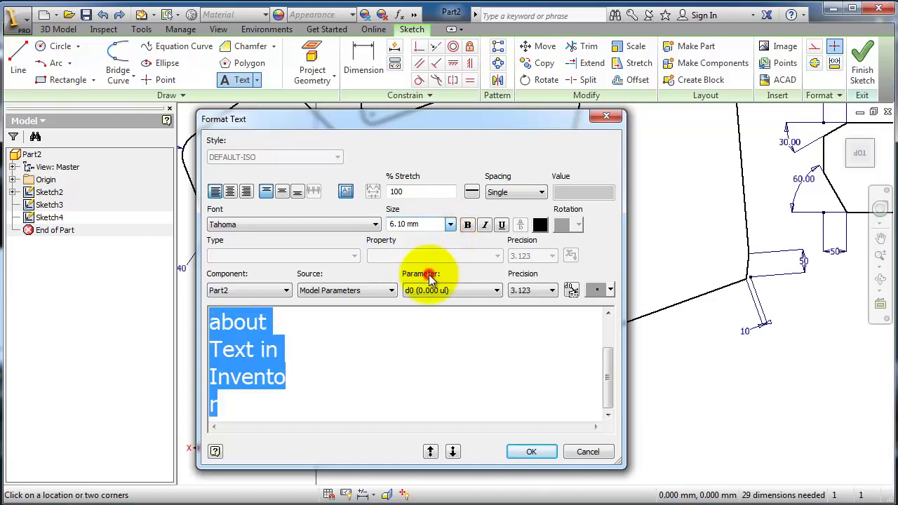
{"action": "left_click_drag", "start_coordinate": [608, 393], "coordinate": [587, 402]}
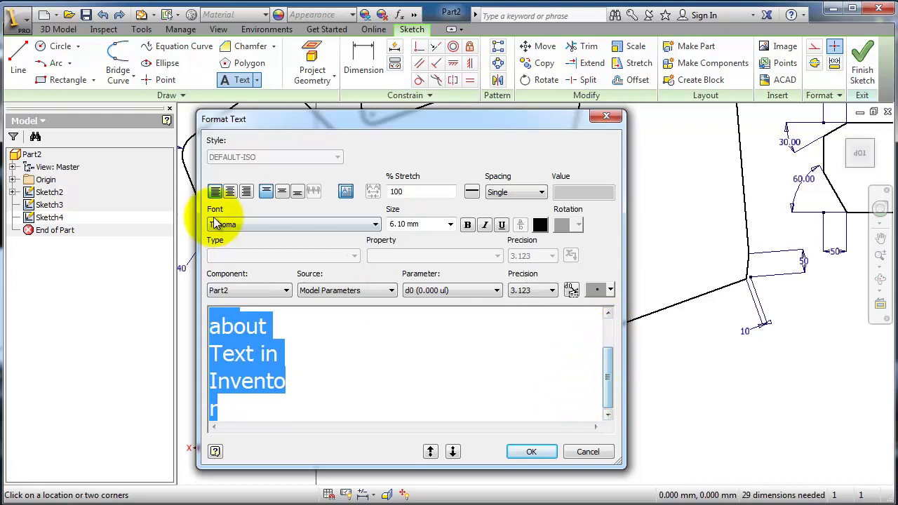
Try center and right justification on the selected text and return it to left justification
{"action": "left_click", "coordinate": [231, 191]}
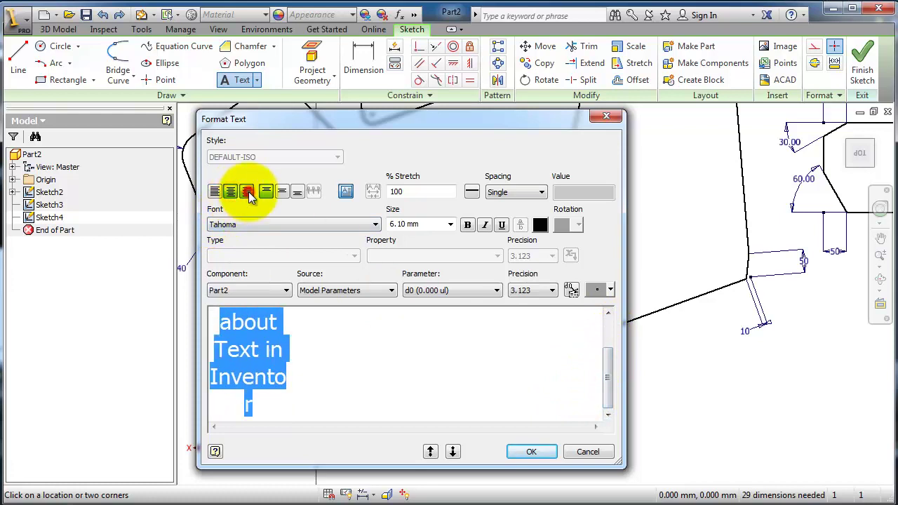
{"action": "left_click", "coordinate": [247, 191]}
{"action": "left_click", "coordinate": [214, 191]}
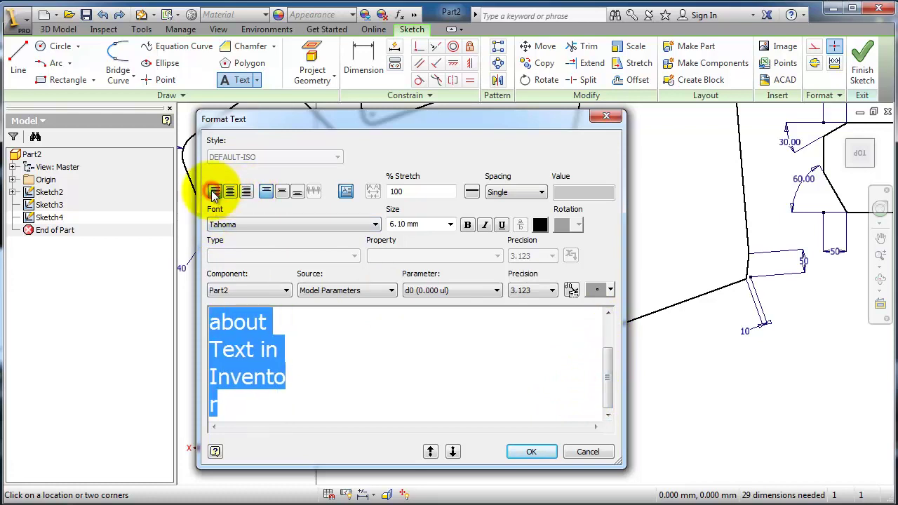
Change the selected text's font to Arial and finish placing the text in the sketch
{"action": "left_click", "coordinate": [254, 224]}
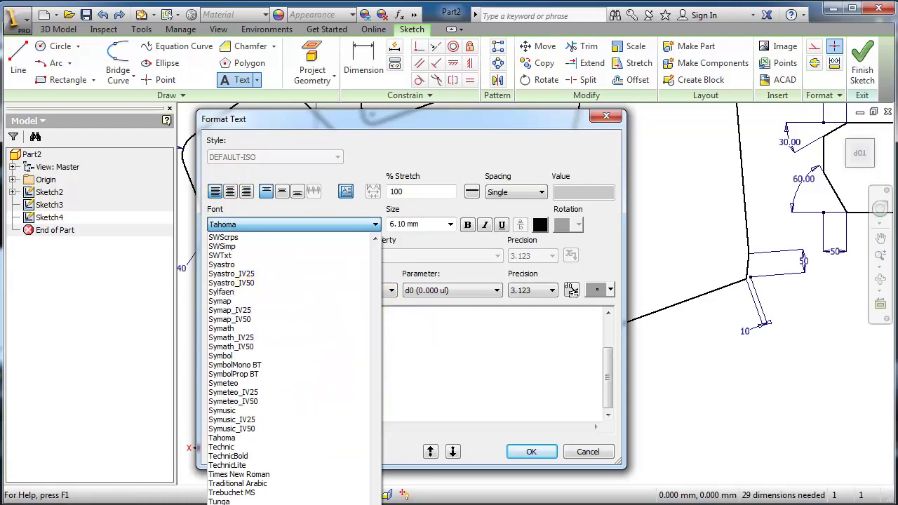
{"action": "left_click", "coordinate": [296, 320]}
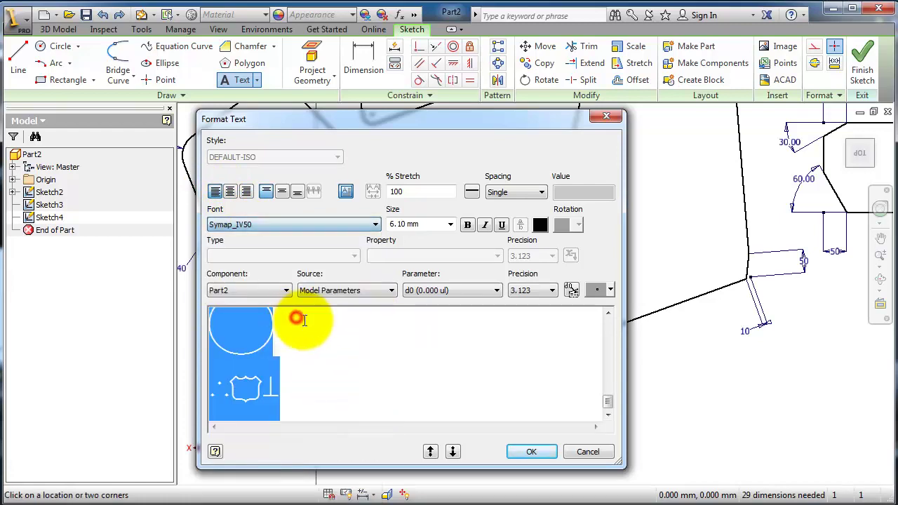
{"action": "left_click", "coordinate": [292, 224]}
{"action": "scroll", "coordinate": [294, 258], "scroll_direction": "up", "scroll_amount": 7}
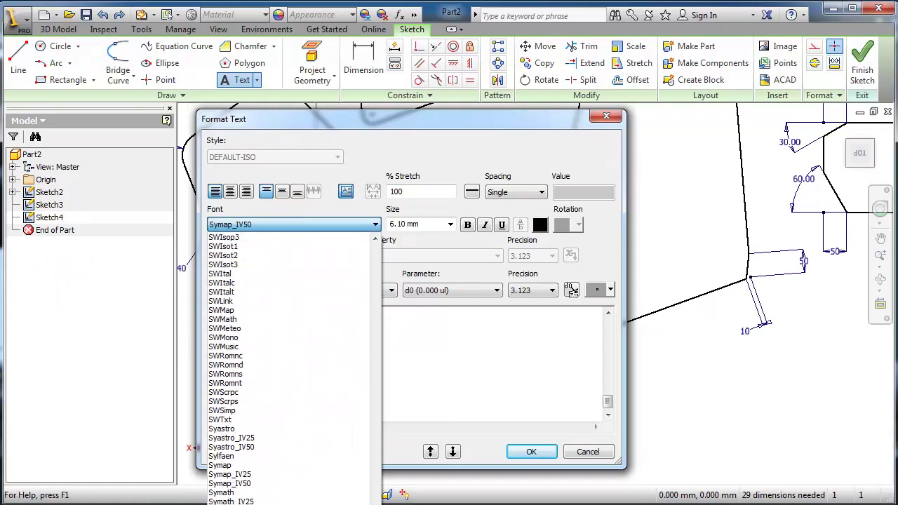
{"action": "left_click_drag", "start_coordinate": [376, 484], "coordinate": [359, 301]}
{"action": "left_click", "coordinate": [262, 387]}
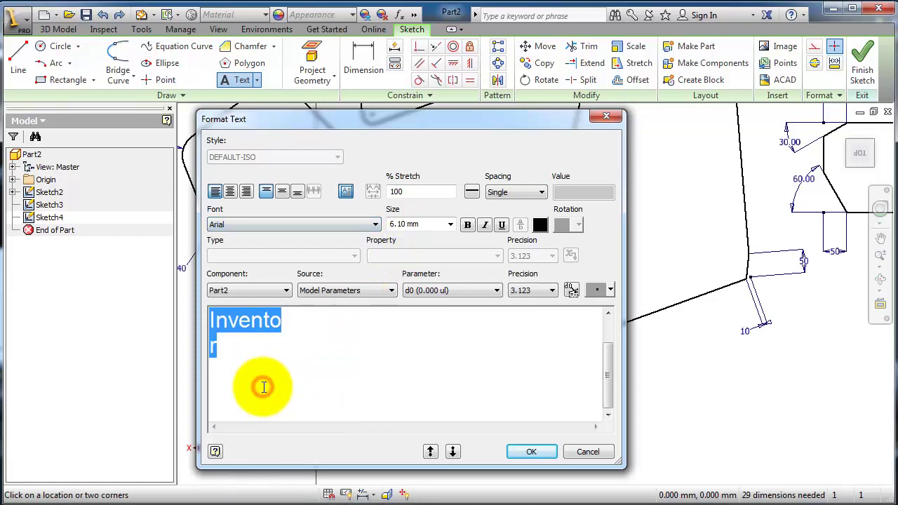
{"action": "left_click", "coordinate": [307, 387]}
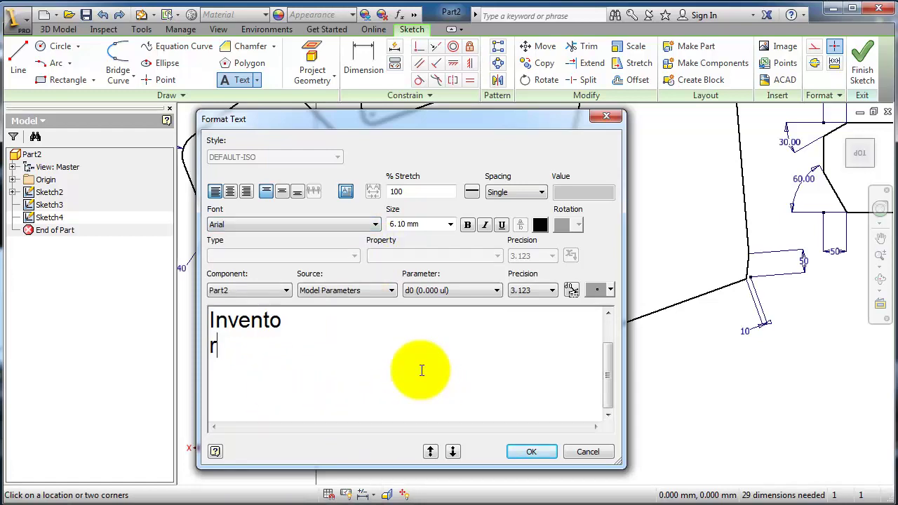
{"action": "left_click", "coordinate": [527, 452]}
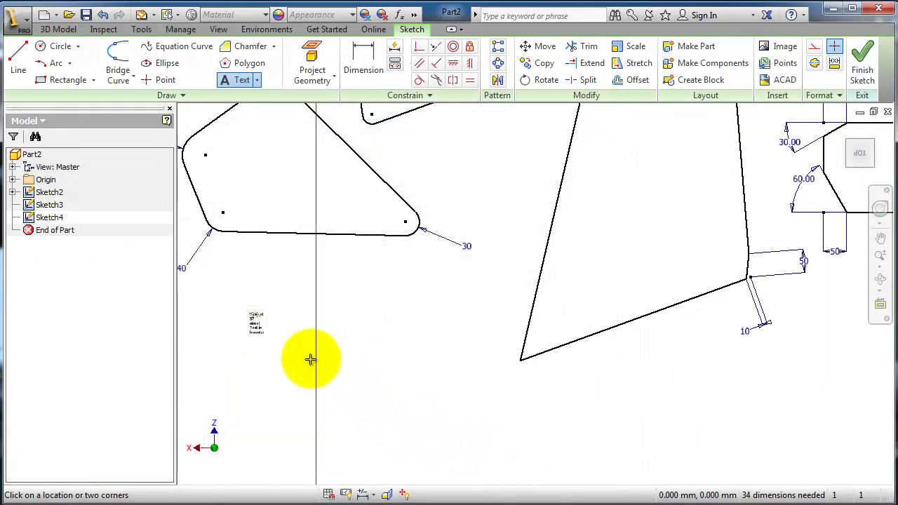
{"action": "scroll", "coordinate": [310, 359], "scroll_direction": "up", "scroll_amount": 10}
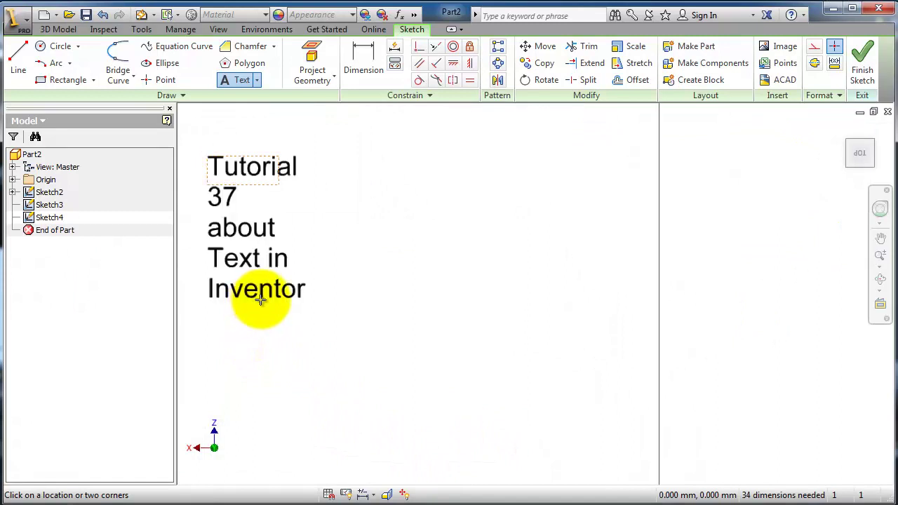
{"action": "mouse_move", "coordinate": [285, 227]}
{"action": "middle_mouse_down"}
{"action": "mouse_move", "coordinate": [353, 217]}
{"action": "mouse_move", "coordinate": [403, 225]}
{"action": "mouse_move", "coordinate": [417, 236]}
{"action": "mouse_move", "coordinate": [414, 273]}
{"action": "middle_mouse_up"}
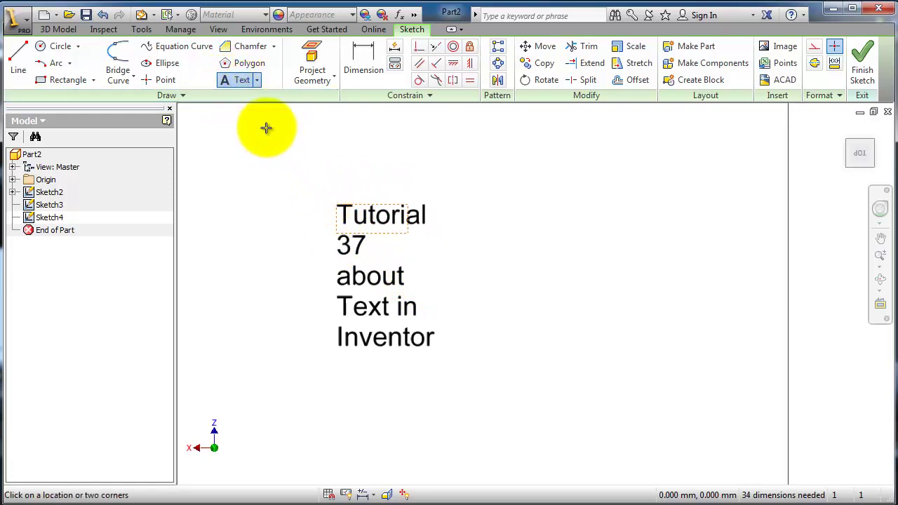
{"action": "key", "text": "Escape"}
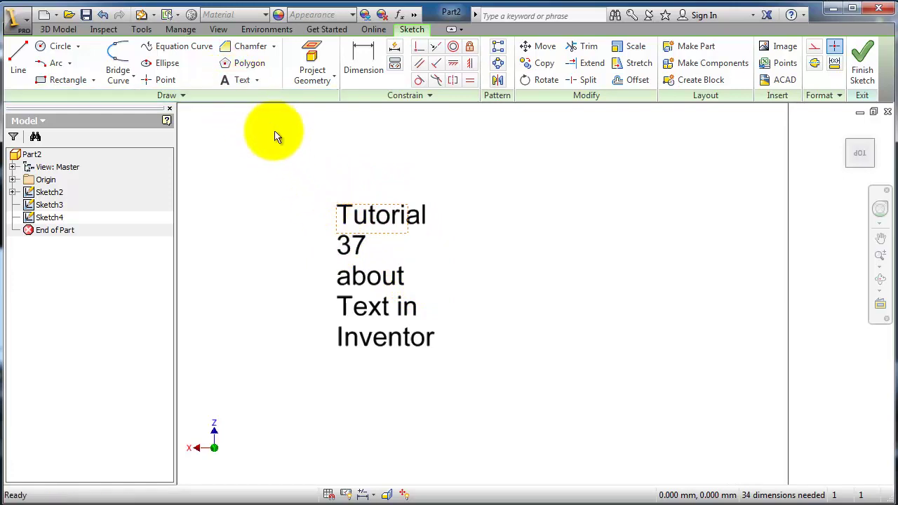
Edit the placed text and set the size of its whole content to 12 mm
{"action": "double_click", "coordinate": [351, 220]}
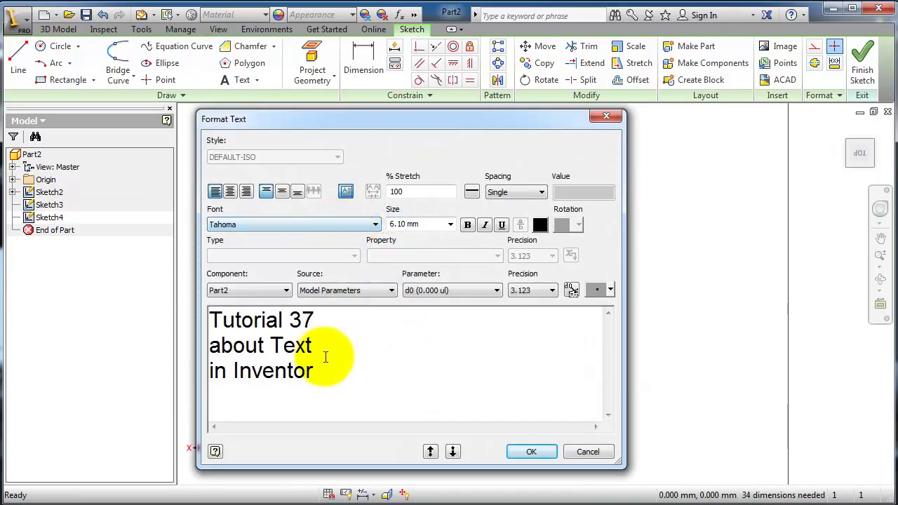
{"action": "left_click_drag", "start_coordinate": [315, 370], "coordinate": [217, 320]}
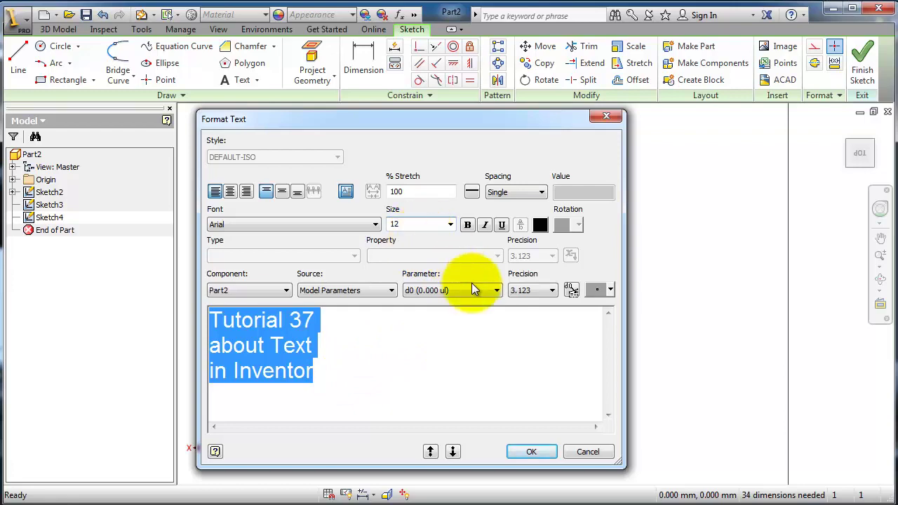
{"action": "left_click", "coordinate": [531, 451]}
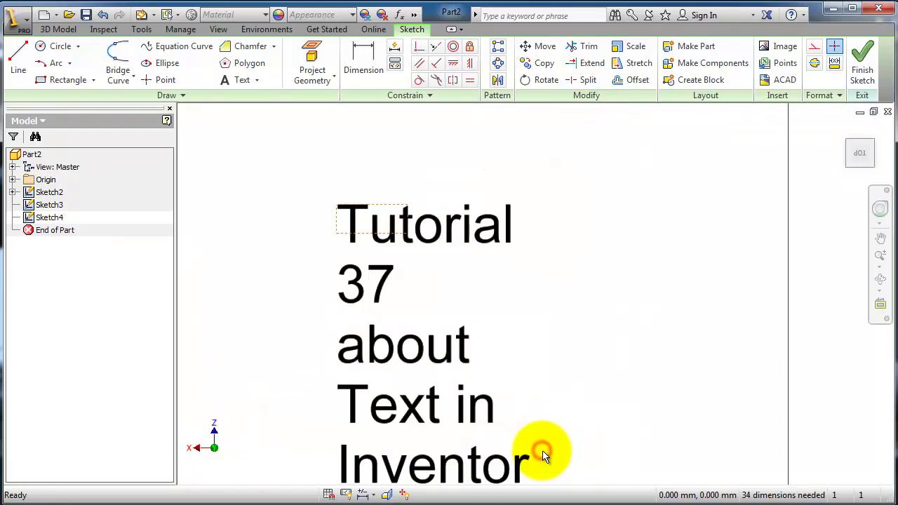
Enlarge the text's bounding box by moving its upper-left corner outward to the left and slightly up
{"action": "scroll", "coordinate": [547, 439], "scroll_direction": "up", "scroll_amount": 3}
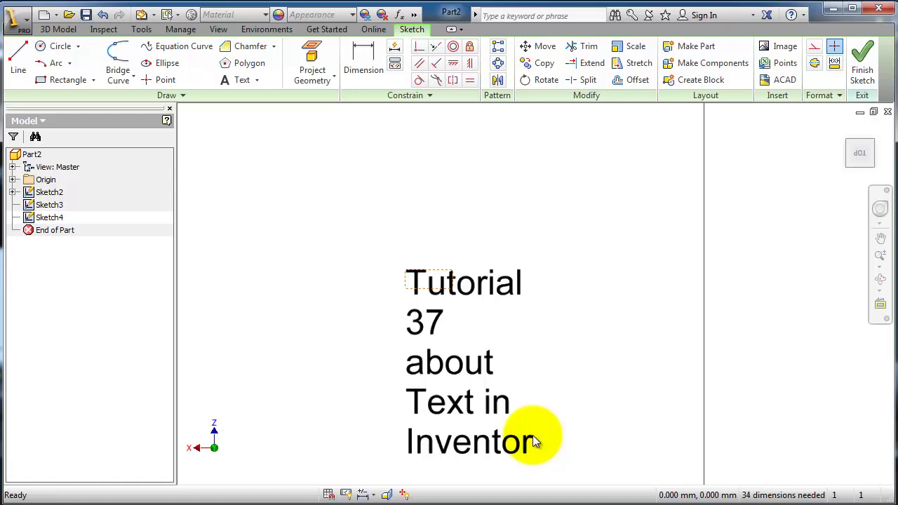
{"action": "middle_click_drag", "start_coordinate": [533, 435], "coordinate": [512, 358]}
{"action": "scroll", "coordinate": [505, 370], "scroll_direction": "up", "scroll_amount": 2}
{"action": "scroll", "coordinate": [505, 370], "scroll_direction": "down", "scroll_amount": 5}
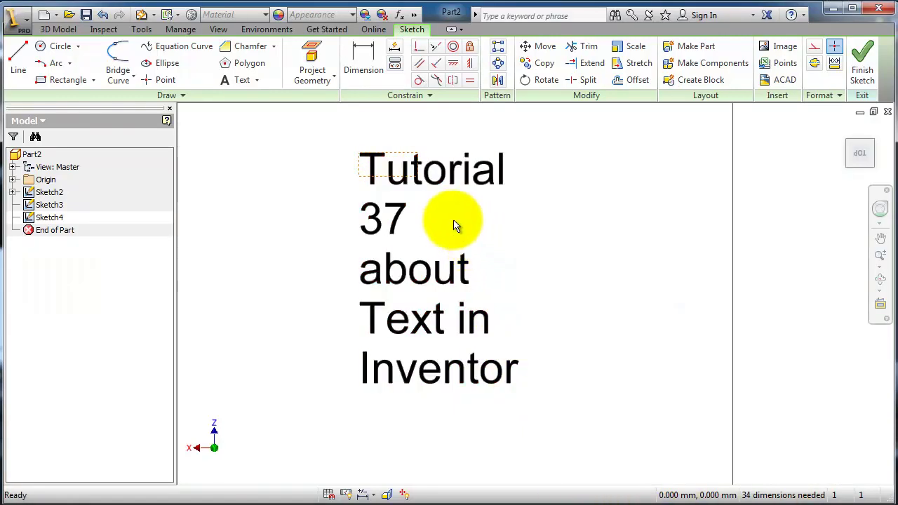
{"action": "left_click", "coordinate": [408, 157]}
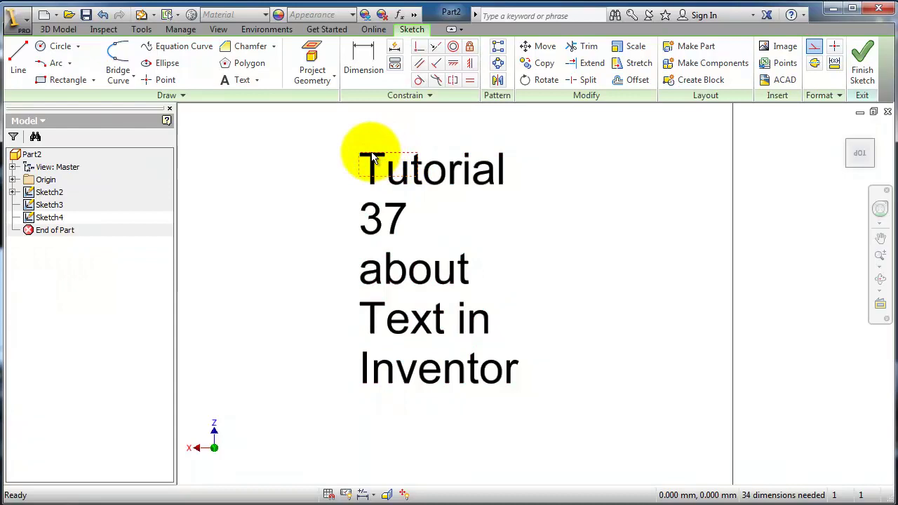
{"action": "mouse_move", "coordinate": [358, 157]}
{"action": "left_mouse_down"}
{"action": "mouse_move", "coordinate": [311, 141]}
{"action": "mouse_move", "coordinate": [315, 150]}
{"action": "left_mouse_up"}
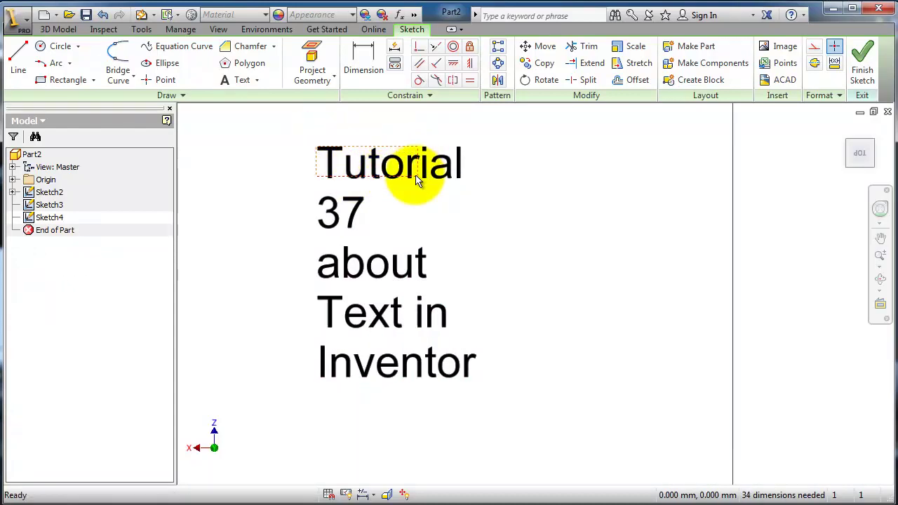
Resize the text's bounding box by its lower-right corner until the whole text fits on a single line
{"action": "left_click", "coordinate": [416, 180]}
{"action": "mouse_move", "coordinate": [417, 182]}
{"action": "left_mouse_down"}
{"action": "mouse_move", "coordinate": [575, 337]}
{"action": "mouse_move", "coordinate": [716, 327]}
{"action": "mouse_move", "coordinate": [749, 307]}
{"action": "mouse_move", "coordinate": [792, 309]}
{"action": "mouse_move", "coordinate": [818, 337]}
{"action": "mouse_move", "coordinate": [841, 288]}
{"action": "mouse_move", "coordinate": [888, 288]}
{"action": "mouse_move", "coordinate": [862, 339]}
{"action": "left_mouse_up"}
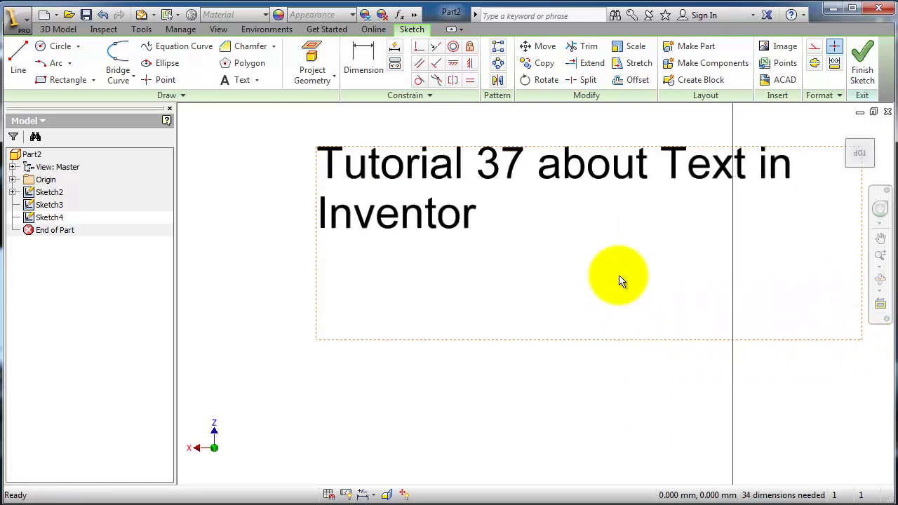
{"action": "mouse_move", "coordinate": [621, 281]}
{"action": "middle_mouse_down"}
{"action": "mouse_move", "coordinate": [444, 294]}
{"action": "mouse_move", "coordinate": [453, 295]}
{"action": "middle_mouse_up"}
{"action": "scroll", "coordinate": [463, 302], "scroll_direction": "down", "scroll_amount": 3}
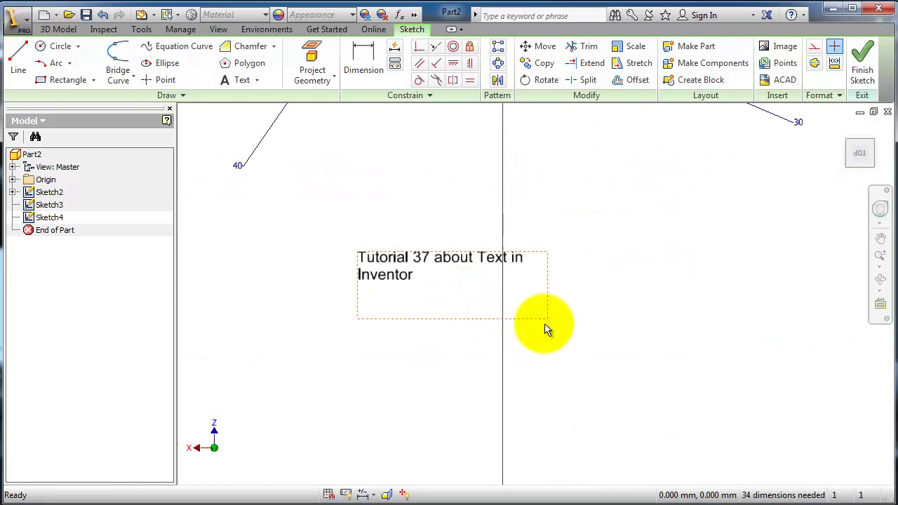
{"action": "left_click_drag", "start_coordinate": [550, 321], "coordinate": [670, 297]}
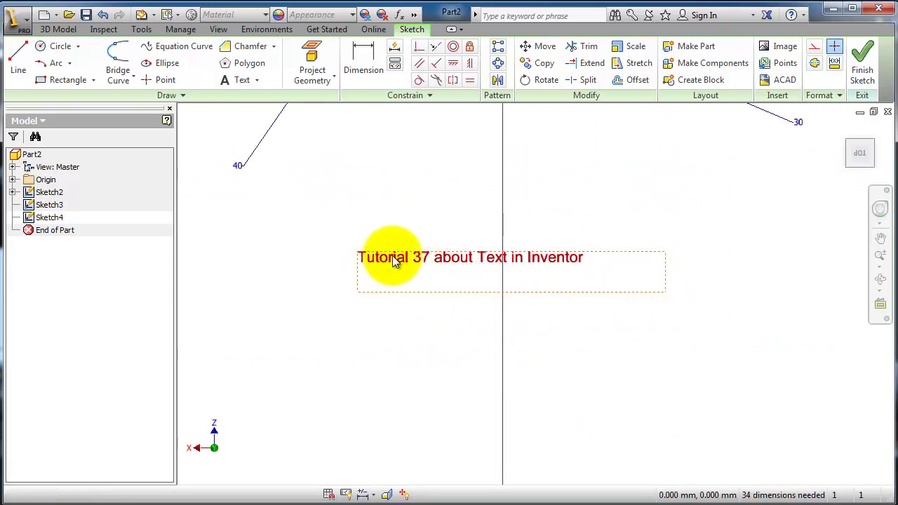
{"action": "left_click_drag", "start_coordinate": [666, 296], "coordinate": [459, 334]}
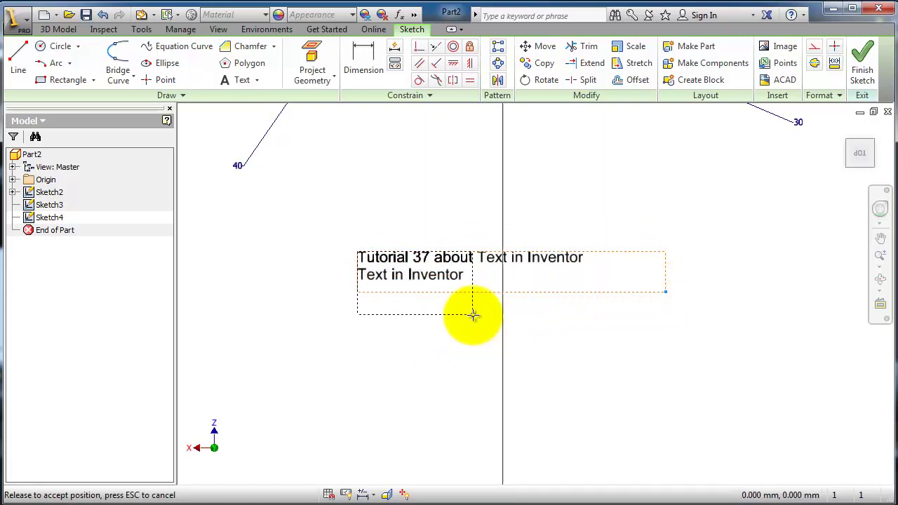
{"action": "mouse_move", "coordinate": [473, 315]}
{"action": "left_mouse_down"}
{"action": "mouse_move", "coordinate": [411, 395]}
{"action": "mouse_move", "coordinate": [435, 321]}
{"action": "mouse_move", "coordinate": [612, 308]}
{"action": "mouse_move", "coordinate": [649, 284]}
{"action": "left_mouse_up"}
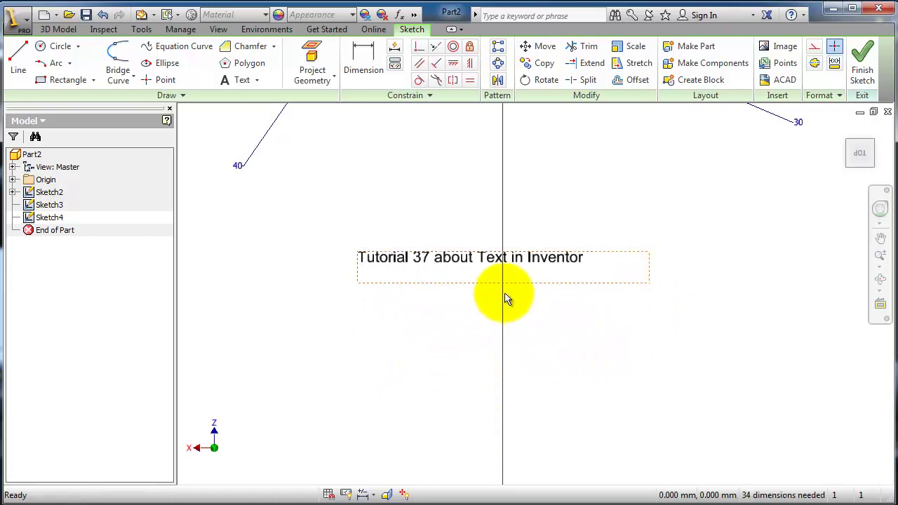
{"action": "scroll", "coordinate": [501, 297], "scroll_direction": "down", "scroll_amount": 3}
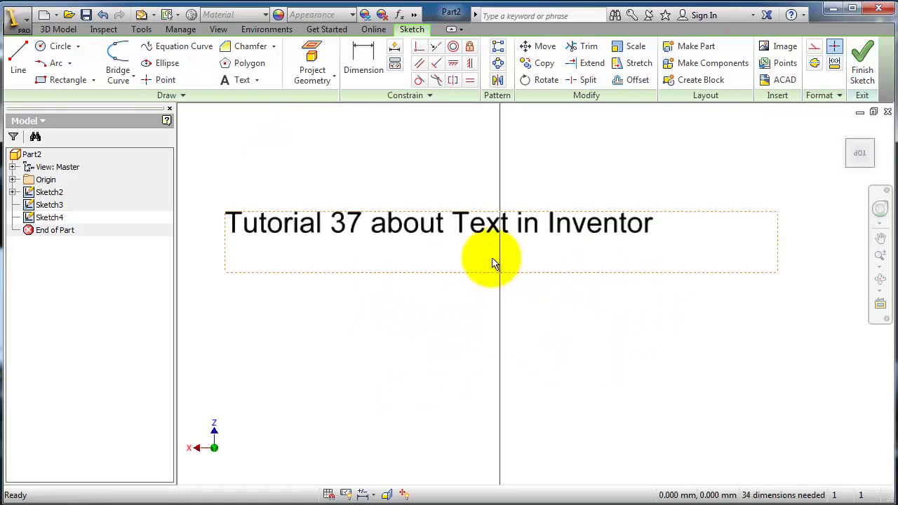
Move the text note to the left of the vertical line, below the rounded sketch shape
{"action": "scroll", "coordinate": [467, 278], "scroll_direction": "up", "scroll_amount": 2}
{"action": "left_click_drag", "start_coordinate": [454, 250], "coordinate": [539, 207]}
{"action": "middle_click_drag", "start_coordinate": [556, 267], "coordinate": [532, 296]}
{"action": "mouse_move", "coordinate": [545, 231]}
{"action": "left_mouse_down"}
{"action": "mouse_move", "coordinate": [423, 210]}
{"action": "mouse_move", "coordinate": [575, 160]}
{"action": "mouse_move", "coordinate": [428, 203]}
{"action": "mouse_move", "coordinate": [473, 139]}
{"action": "mouse_move", "coordinate": [407, 226]}
{"action": "mouse_move", "coordinate": [737, 284]}
{"action": "mouse_move", "coordinate": [681, 294]}
{"action": "mouse_move", "coordinate": [633, 250]}
{"action": "mouse_move", "coordinate": [396, 250]}
{"action": "mouse_move", "coordinate": [375, 261]}
{"action": "left_mouse_up"}
{"action": "scroll", "coordinate": [541, 211], "scroll_direction": "up", "scroll_amount": 2}
{"action": "scroll", "coordinate": [497, 251], "scroll_direction": "up", "scroll_amount": 3}
{"action": "scroll", "coordinate": [504, 243], "scroll_direction": "down", "scroll_amount": 1}
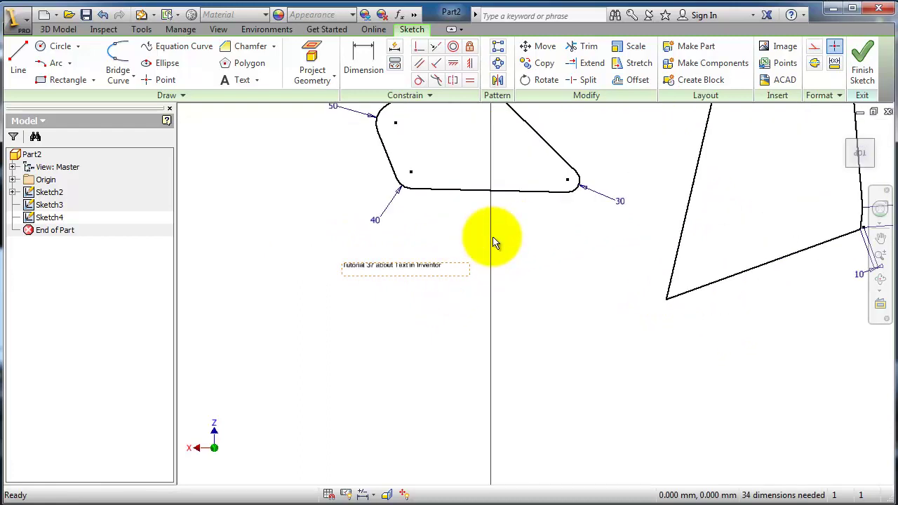
Add geometry text reading "Geometry Text on the line" along the slanted bottom line of the neighbouring shape
{"action": "left_click", "coordinate": [257, 82]}
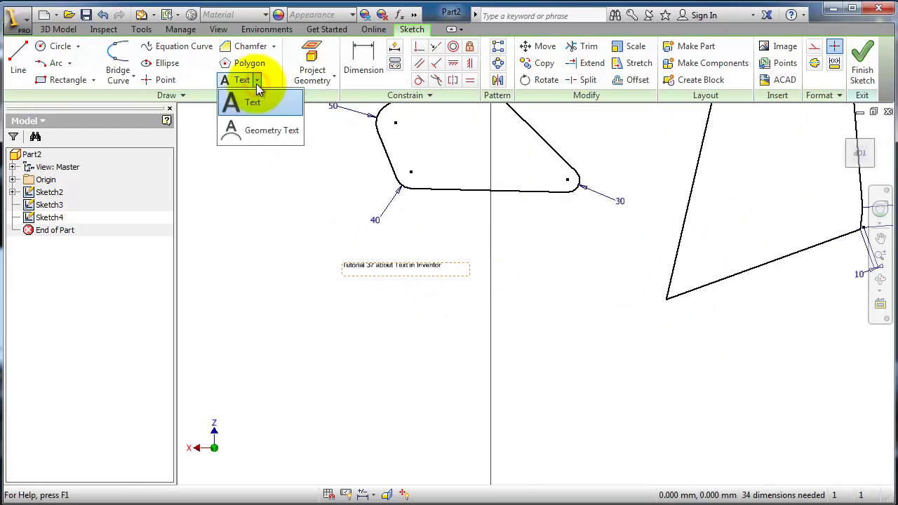
{"action": "left_click", "coordinate": [263, 132]}
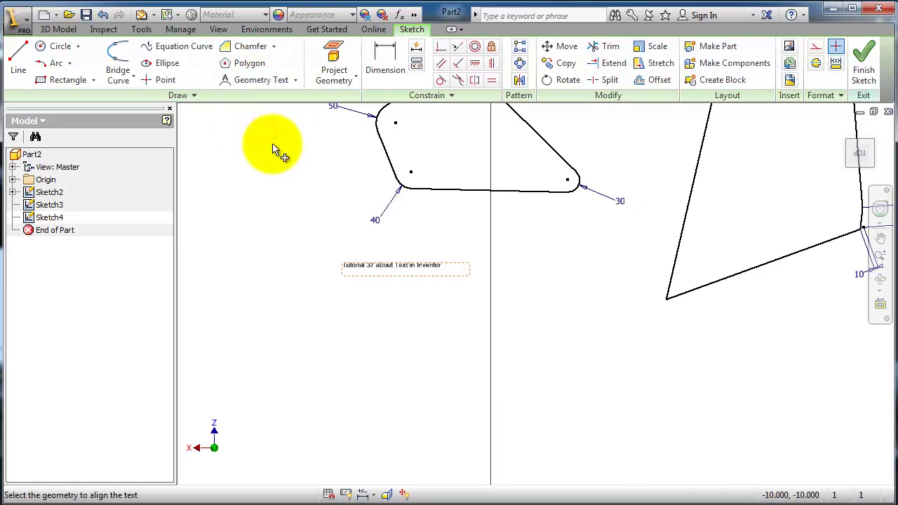
{"action": "middle_click_drag", "start_coordinate": [667, 351], "coordinate": [450, 357]}
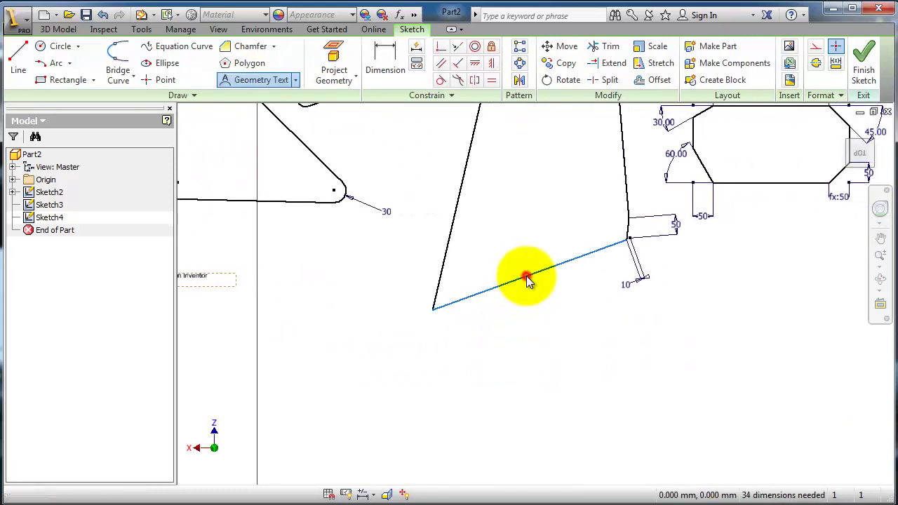
{"action": "left_click", "coordinate": [528, 279]}
{"action": "left_click", "coordinate": [361, 421]}
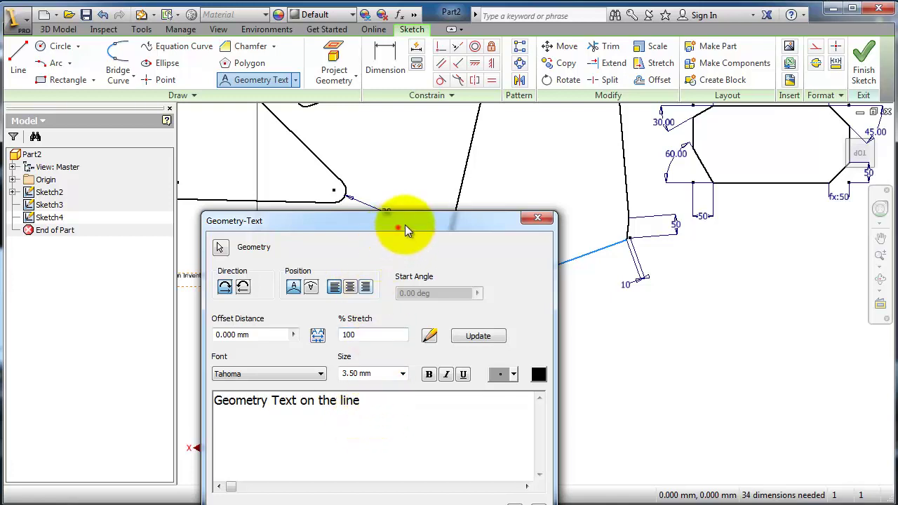
{"action": "left_click_drag", "start_coordinate": [404, 225], "coordinate": [440, 151]}
{"action": "left_click", "coordinate": [505, 456]}
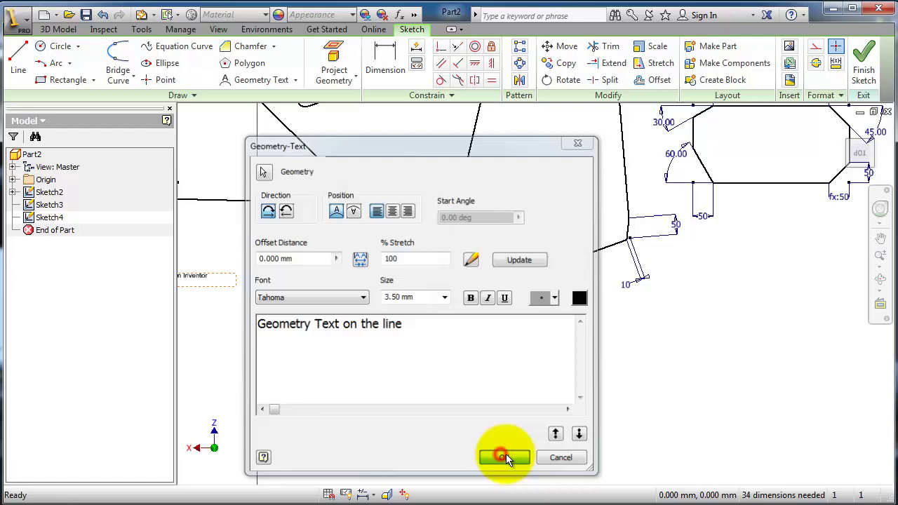
Edit the geometry text and try a size of 40 mm with bold, italic and underline
{"action": "scroll", "coordinate": [473, 330], "scroll_direction": "up", "scroll_amount": 5}
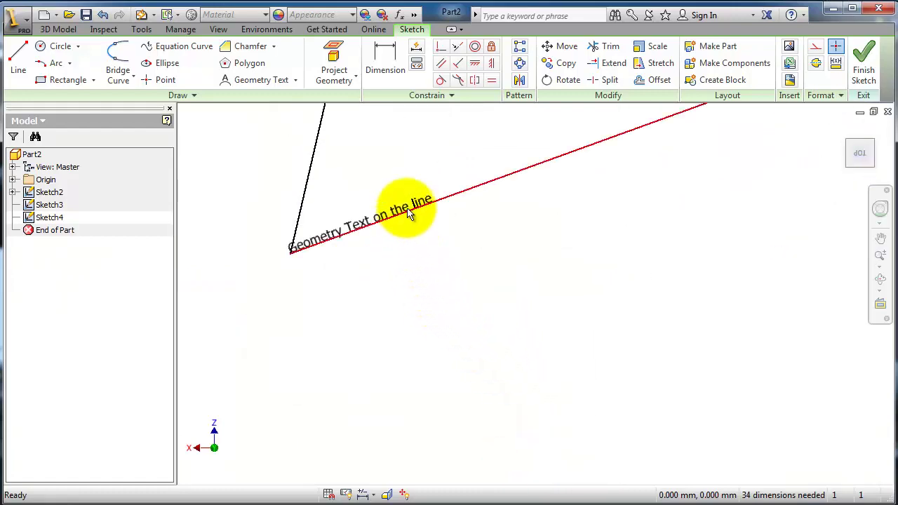
{"action": "double_click", "coordinate": [410, 210]}
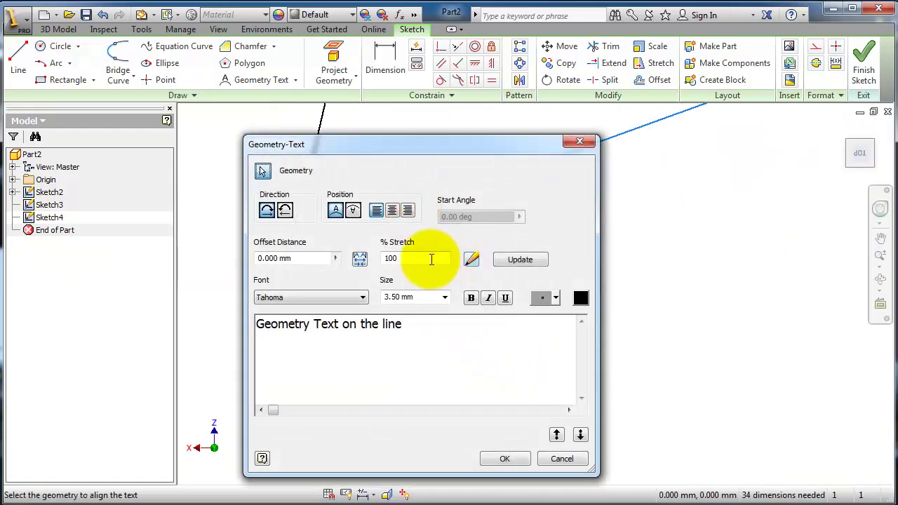
{"action": "left_click", "coordinate": [428, 296]}
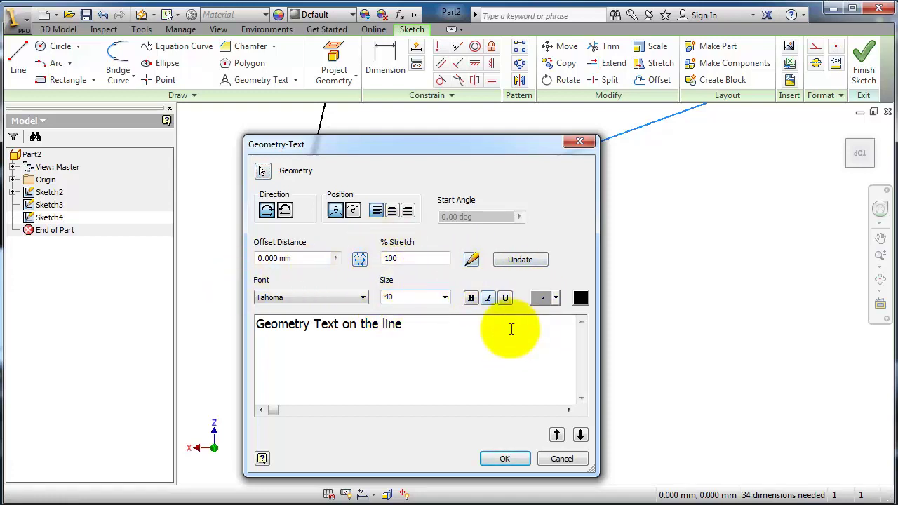
{"action": "left_click", "coordinate": [470, 297]}
{"action": "left_click", "coordinate": [489, 299]}
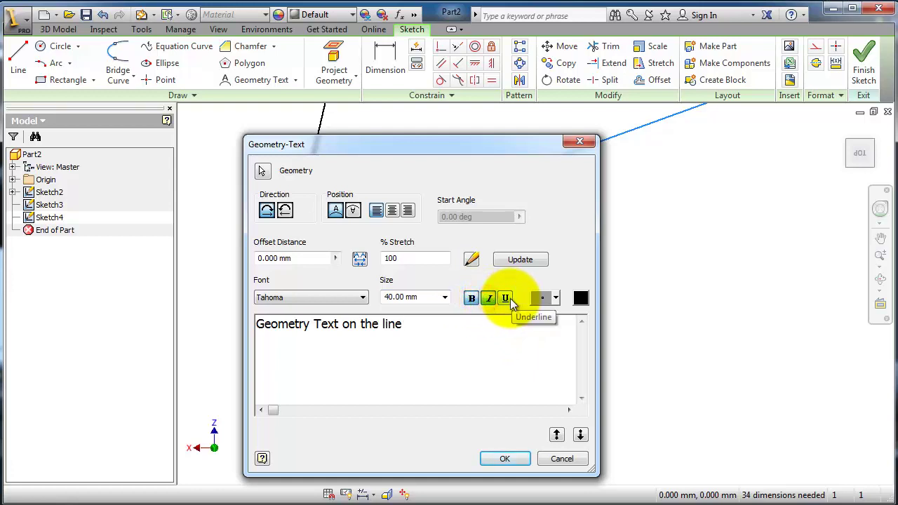
Flip the geometry text to the opposite side of the line and apply the change
{"action": "left_click", "coordinate": [353, 212]}
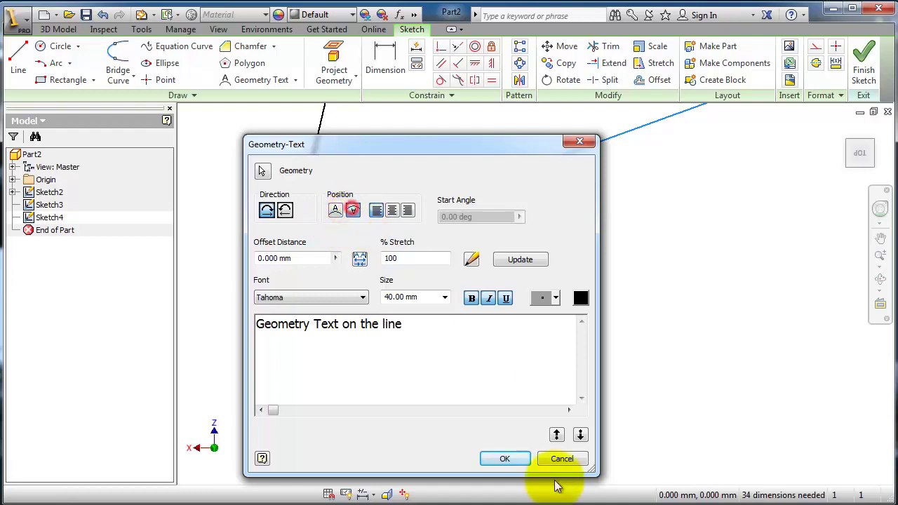
{"action": "left_click", "coordinate": [492, 452]}
{"action": "left_click", "coordinate": [514, 460]}
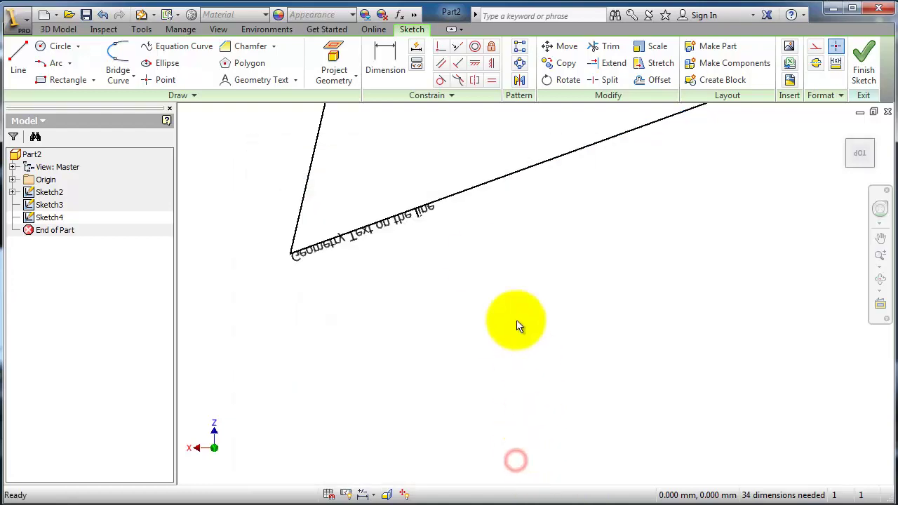
Return the geometry text to the upper side of the line and try to change the size of its whole content
{"action": "double_click", "coordinate": [414, 222]}
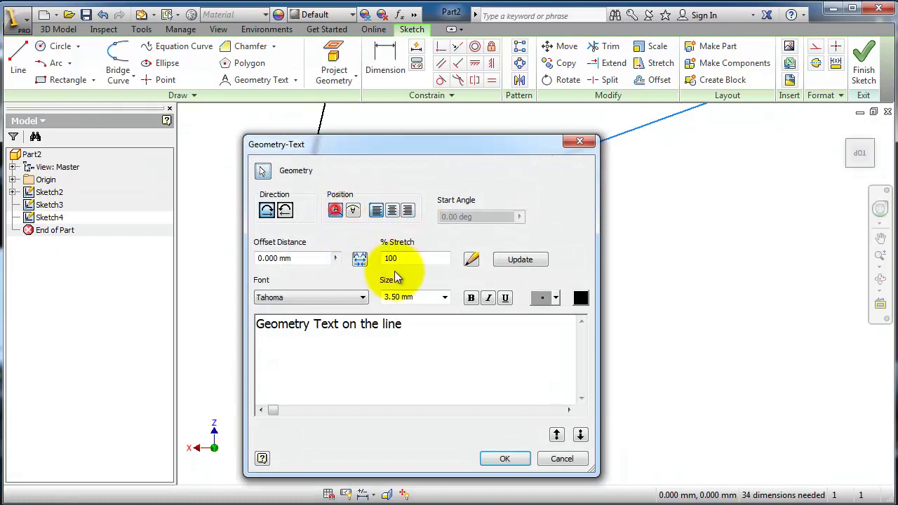
{"action": "left_click_drag", "start_coordinate": [443, 331], "coordinate": [249, 334]}
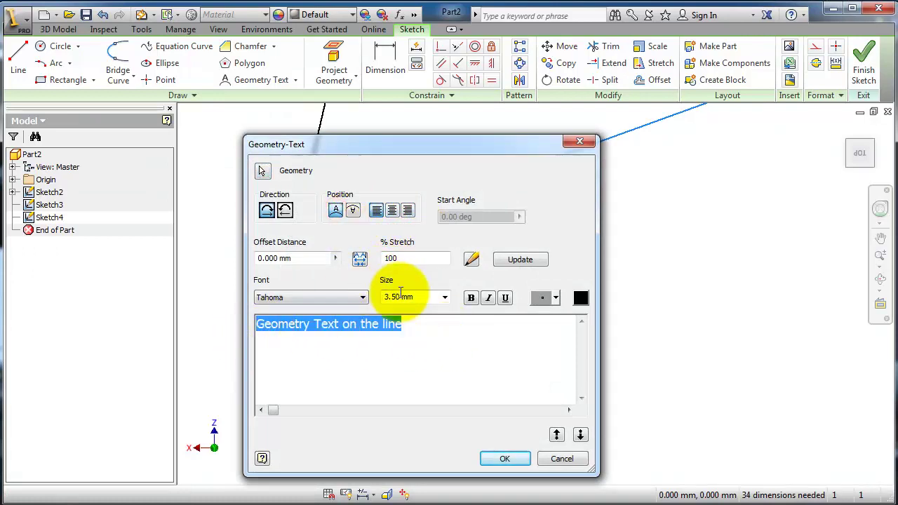
{"action": "left_click", "coordinate": [431, 298]}
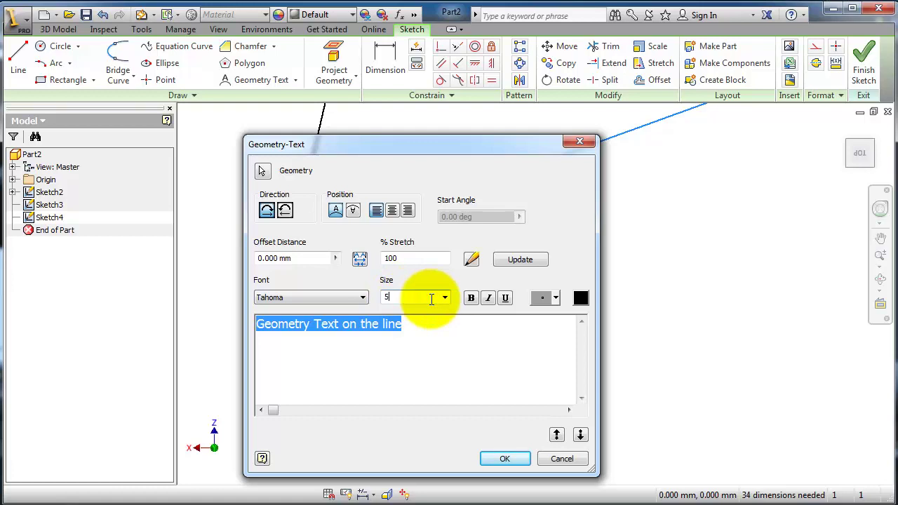
{"action": "left_click", "coordinate": [443, 355]}
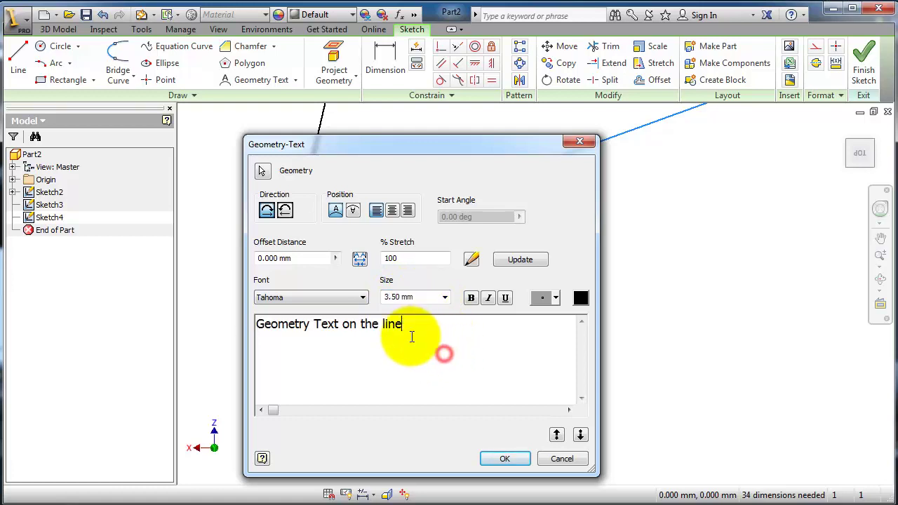
{"action": "left_click", "coordinate": [425, 296]}
{"action": "key", "text": "Return"}
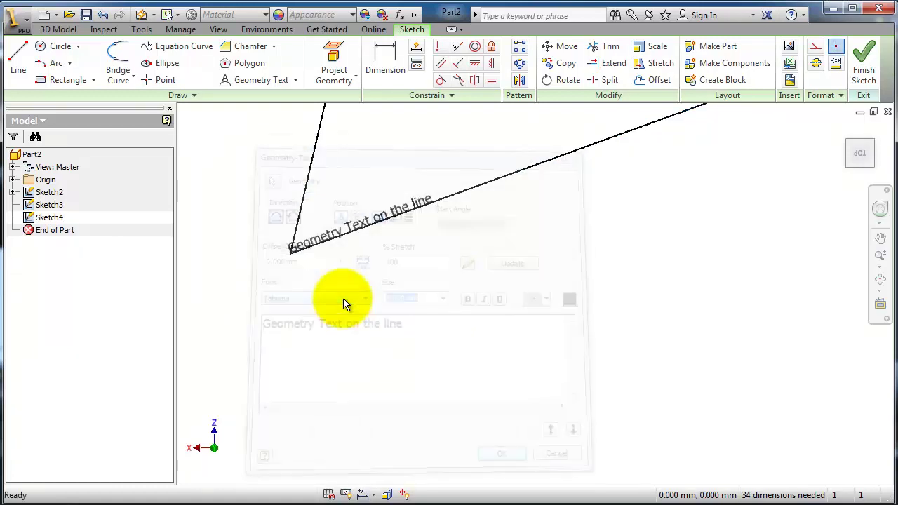
Edit the geometry text again and try to set the size of its whole content to 20 mm
{"action": "double_click", "coordinate": [359, 226]}
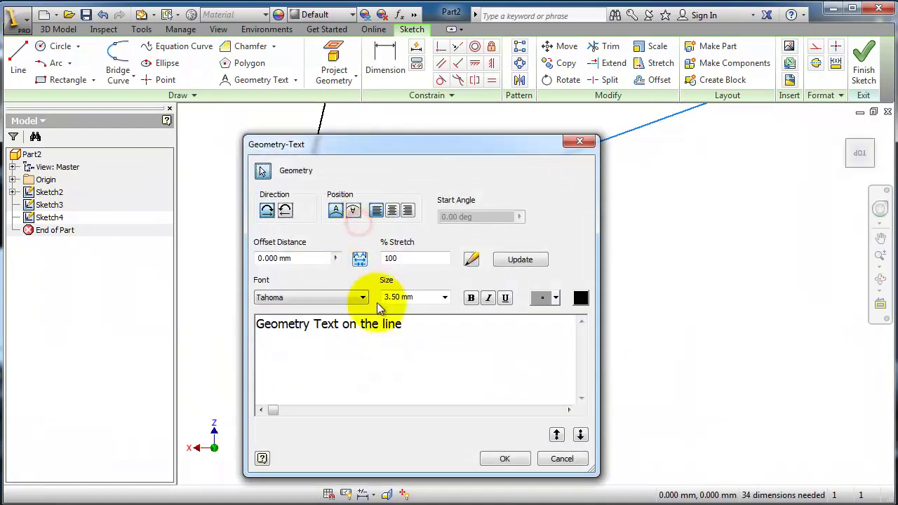
{"action": "left_click_drag", "start_coordinate": [413, 327], "coordinate": [258, 331]}
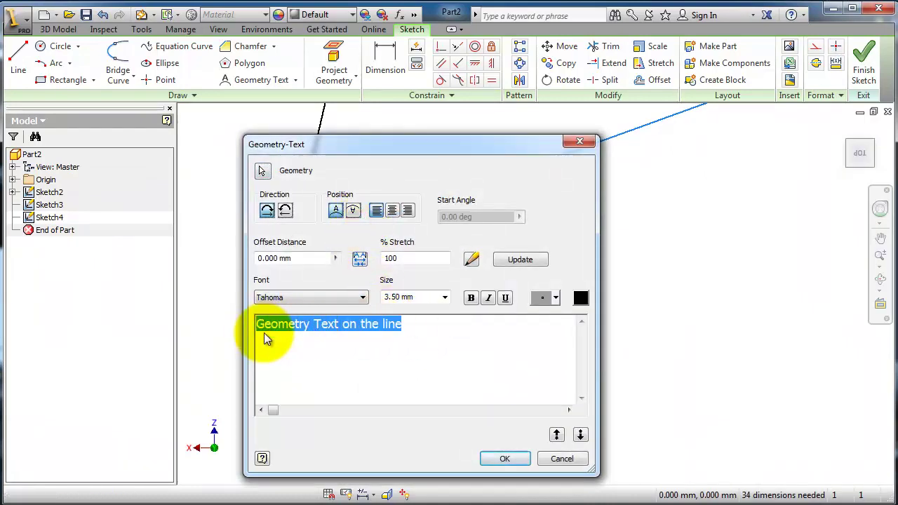
{"action": "left_click", "coordinate": [413, 297]}
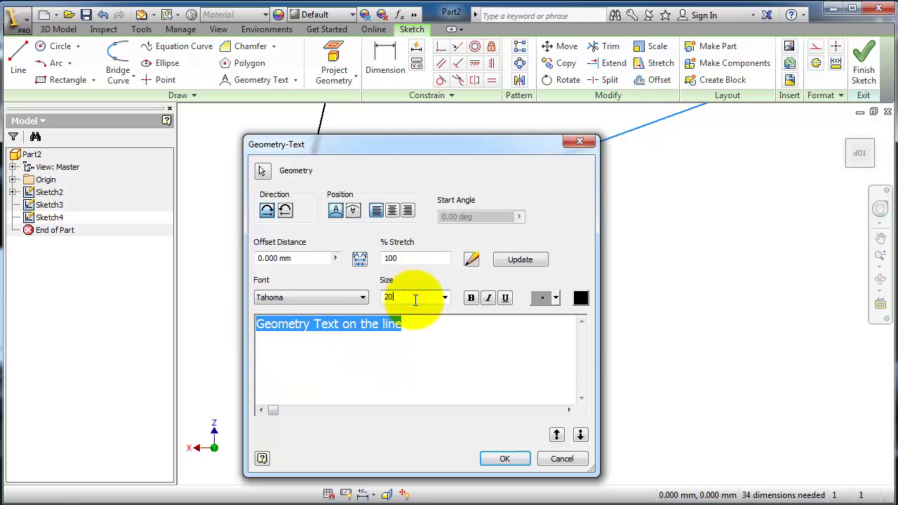
{"action": "left_click", "coordinate": [418, 328]}
{"action": "left_click", "coordinate": [421, 297]}
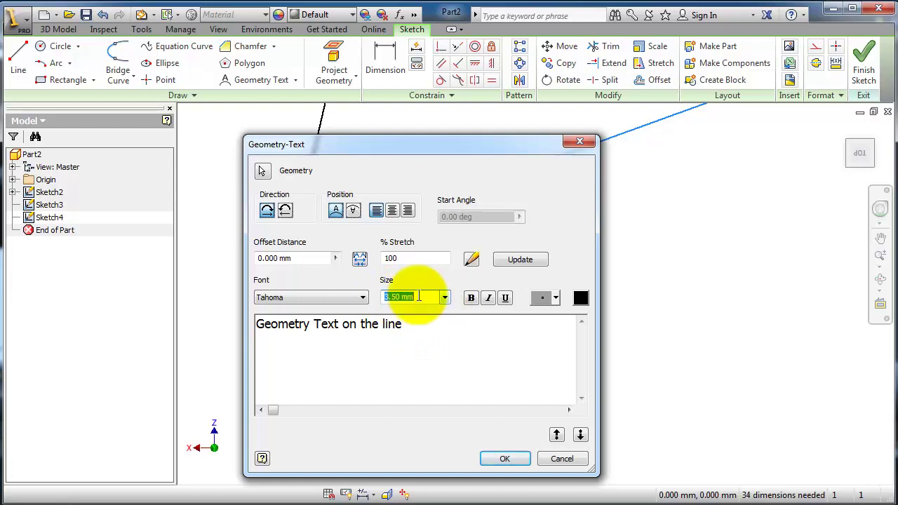
Set the size of the entire geometry text to 6.10 mm, apply it and check the text along the line
{"action": "left_click", "coordinate": [444, 299]}
{"action": "left_click", "coordinate": [419, 346]}
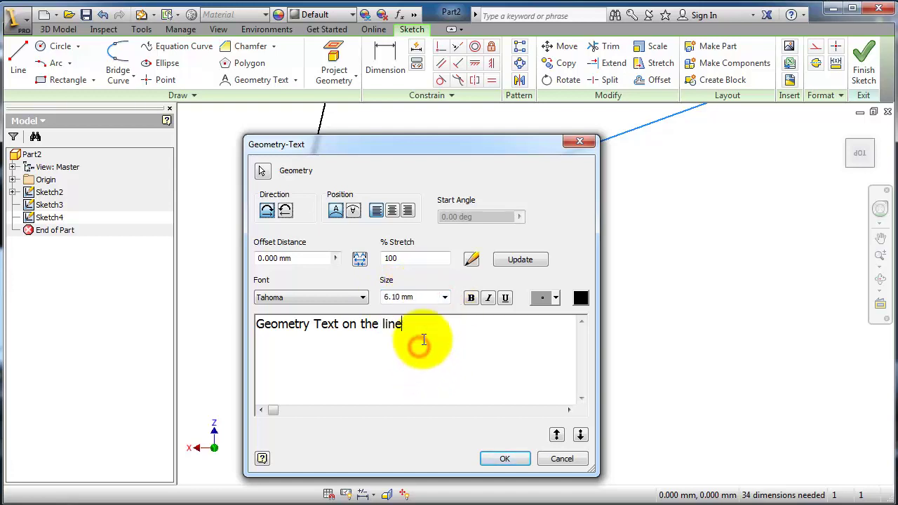
{"action": "left_click_drag", "start_coordinate": [421, 327], "coordinate": [253, 327]}
{"action": "left_click", "coordinate": [445, 298]}
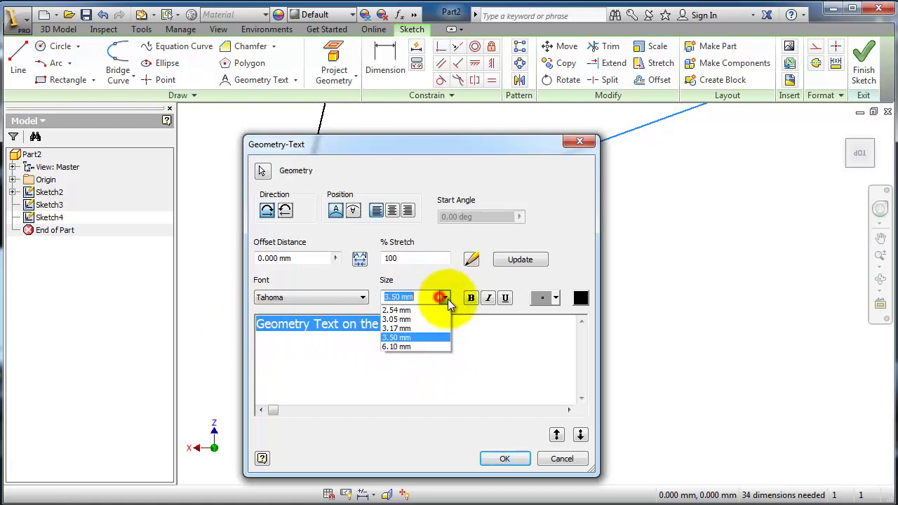
{"action": "left_click", "coordinate": [426, 346]}
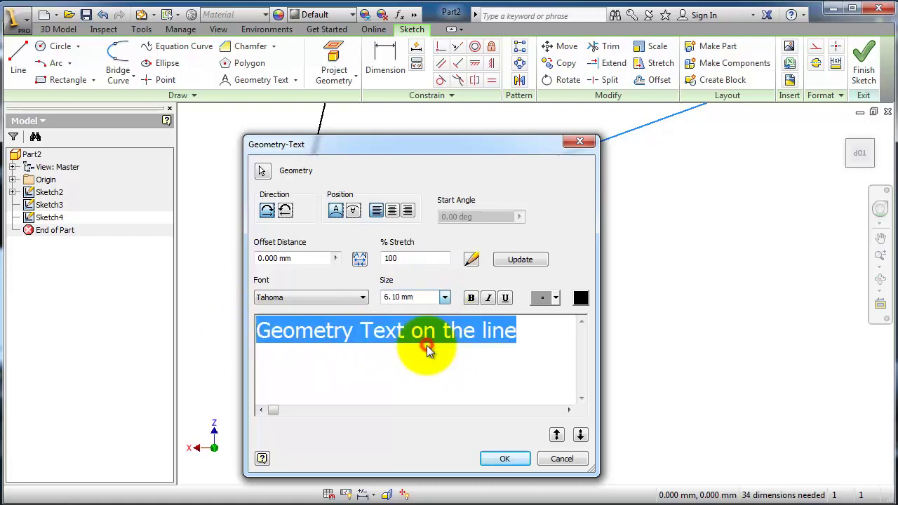
{"action": "left_click", "coordinate": [505, 459]}
{"action": "scroll", "coordinate": [590, 222], "scroll_direction": "up", "scroll_amount": 3}
{"action": "scroll", "coordinate": [676, 197], "scroll_direction": "down", "scroll_amount": 3}
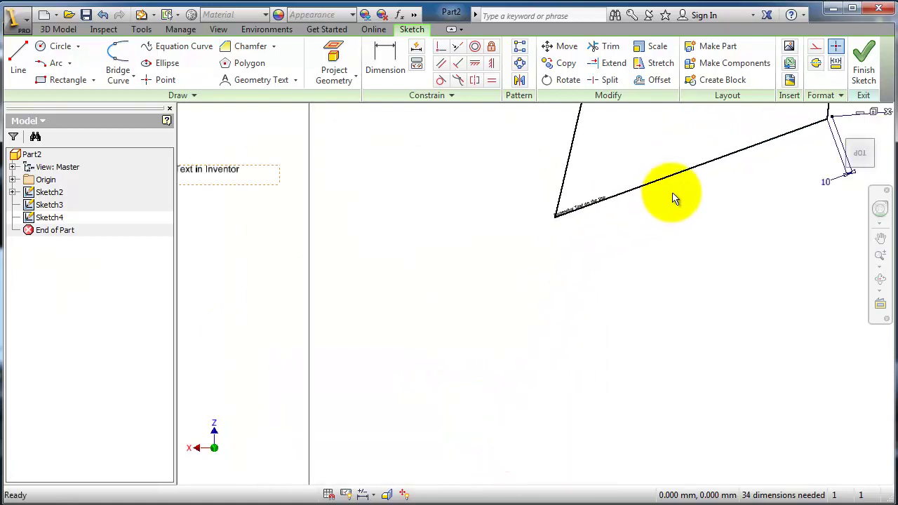
{"action": "scroll", "coordinate": [449, 223], "scroll_direction": "down", "scroll_amount": 2}
{"action": "scroll", "coordinate": [450, 223], "scroll_direction": "up", "scroll_amount": 5}
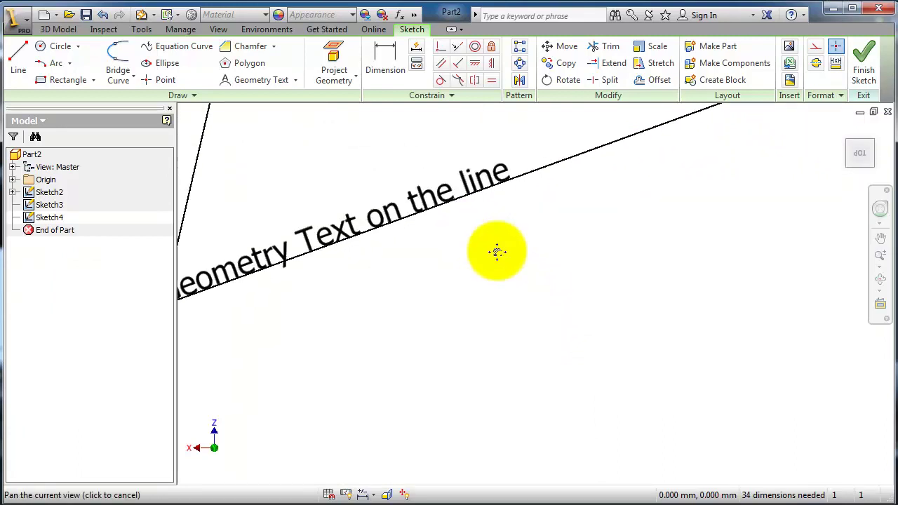
Start geometry text on the 50 mm corner arc of the five-sided outline and enter "Text on Arc"
{"action": "middle_click_drag", "start_coordinate": [437, 270], "coordinate": [557, 253]}
{"action": "scroll", "coordinate": [367, 169], "scroll_direction": "down", "scroll_amount": 2}
{"action": "middle_click_drag", "start_coordinate": [367, 168], "coordinate": [478, 217]}
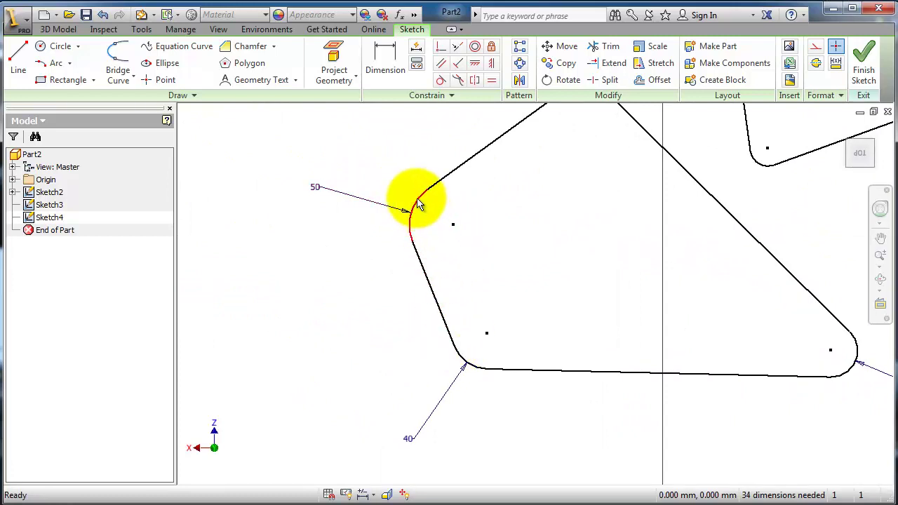
{"action": "left_click", "coordinate": [420, 205]}
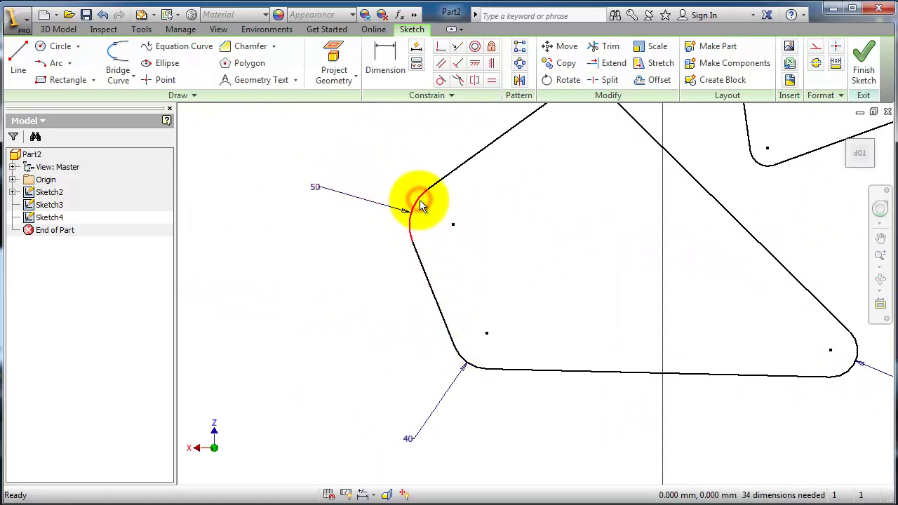
{"action": "left_click", "coordinate": [278, 81]}
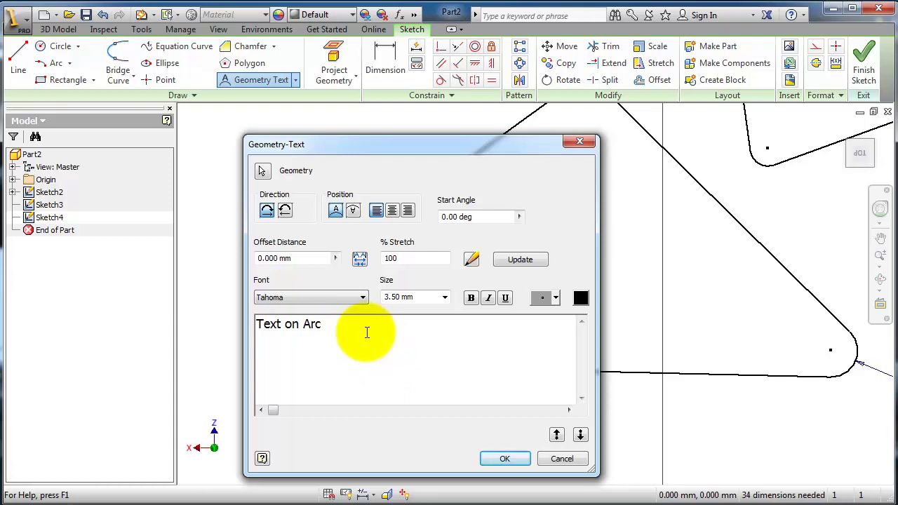
Set the size of the whole arc text to 6.10 mm and place it on the arc
{"action": "left_click_drag", "start_coordinate": [366, 333], "coordinate": [251, 337]}
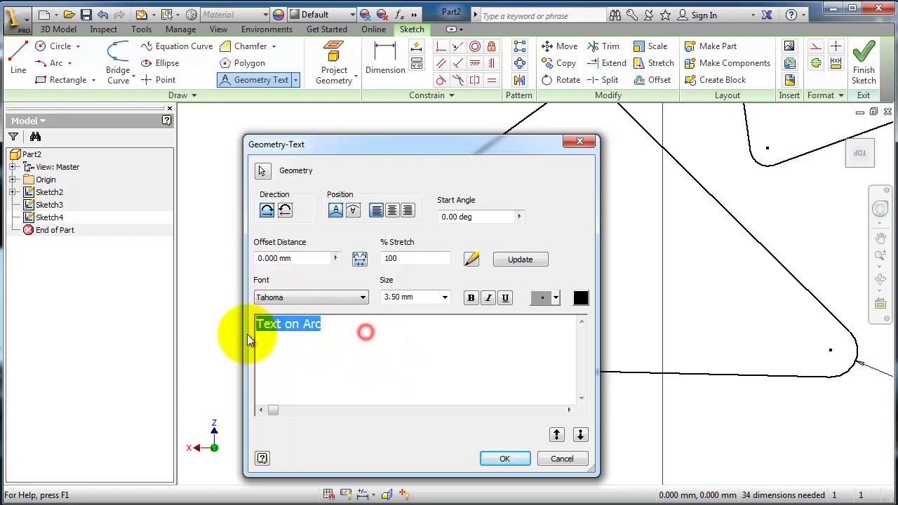
{"action": "left_click", "coordinate": [444, 298]}
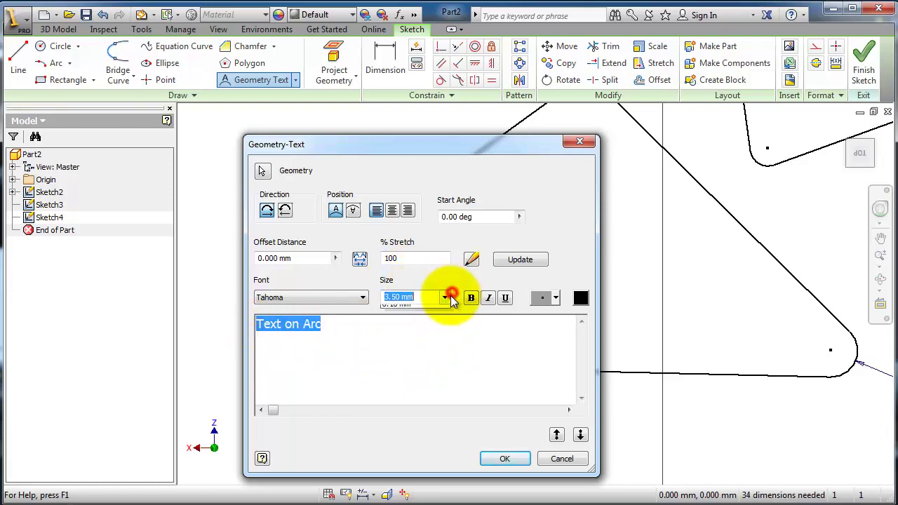
{"action": "left_click", "coordinate": [428, 343]}
{"action": "left_click", "coordinate": [504, 459]}
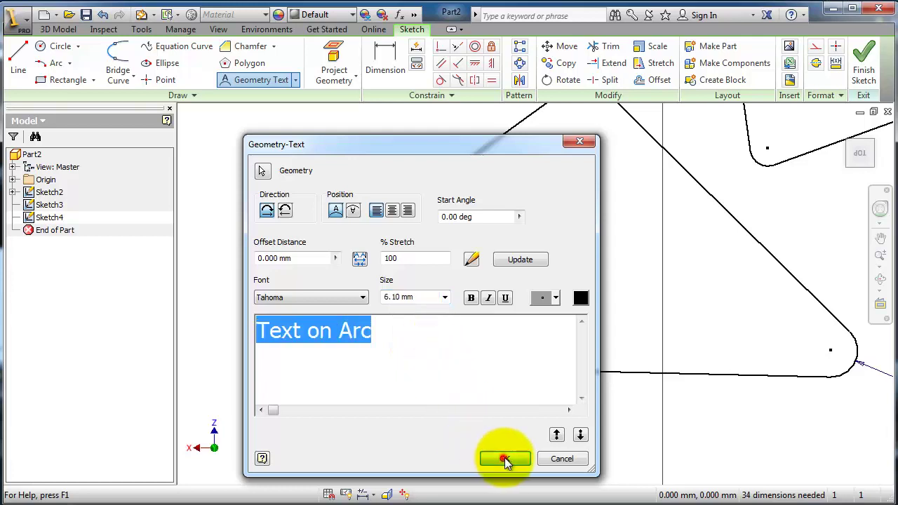
Edit the arc text to run counterclockwise and sit on the opposite side of the arc, and apply the changes
{"action": "scroll", "coordinate": [425, 225], "scroll_direction": "up", "scroll_amount": 3}
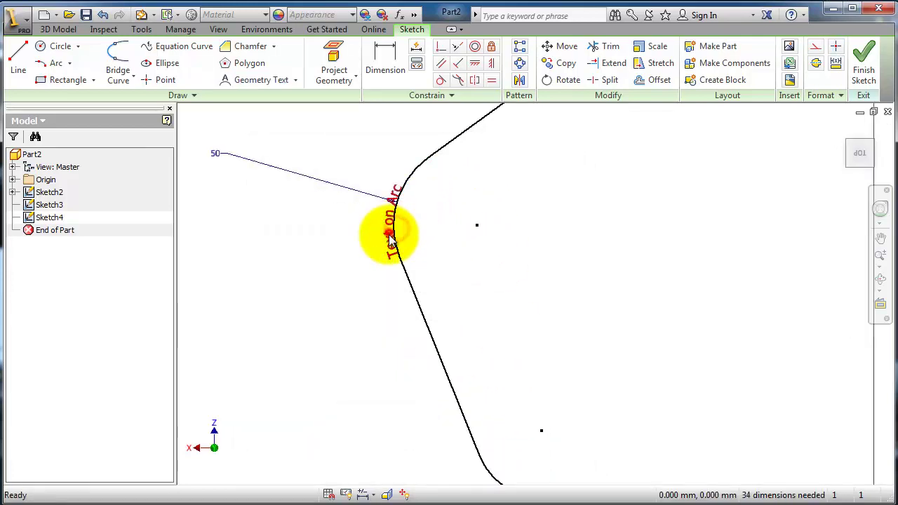
{"action": "left_click", "coordinate": [390, 239]}
{"action": "double_click", "coordinate": [391, 239]}
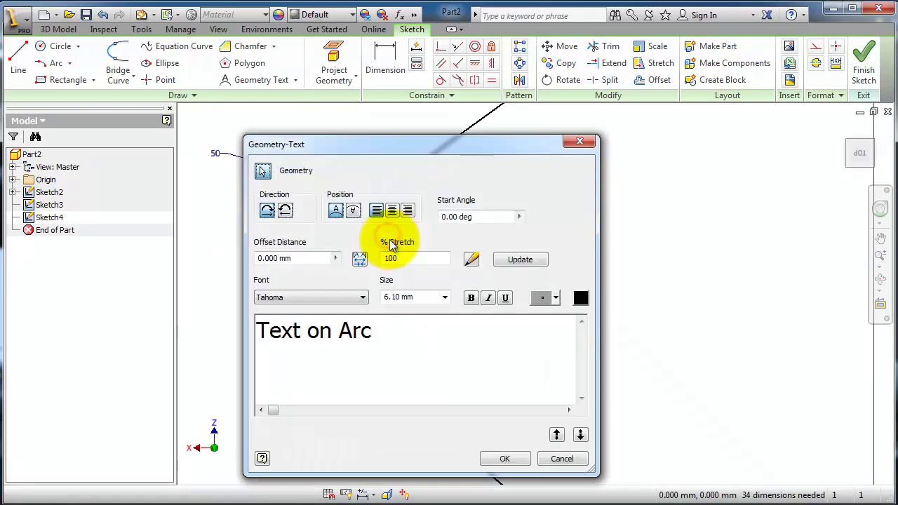
{"action": "left_click", "coordinate": [286, 212]}
{"action": "left_click", "coordinate": [353, 212]}
{"action": "left_click", "coordinate": [505, 458]}
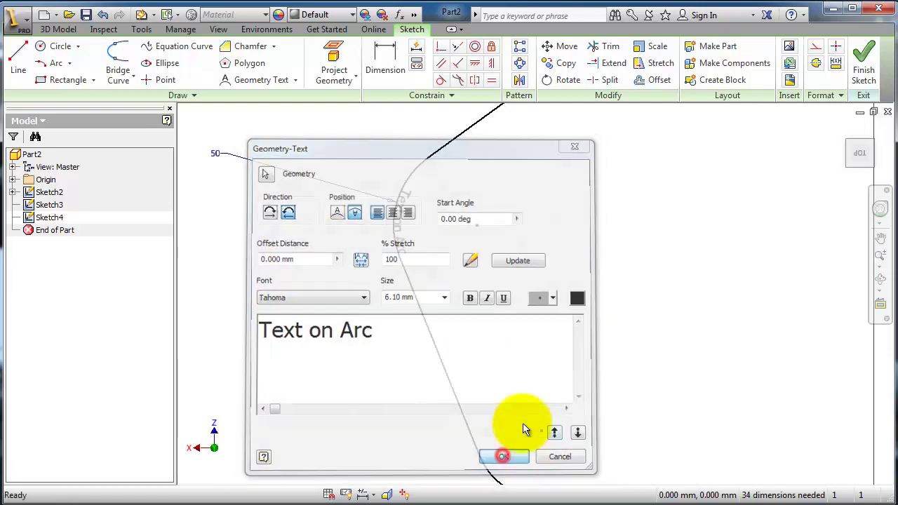
{"action": "key", "text": "F2"}
{"action": "scroll", "coordinate": [491, 212], "scroll_direction": "up", "scroll_amount": 4}
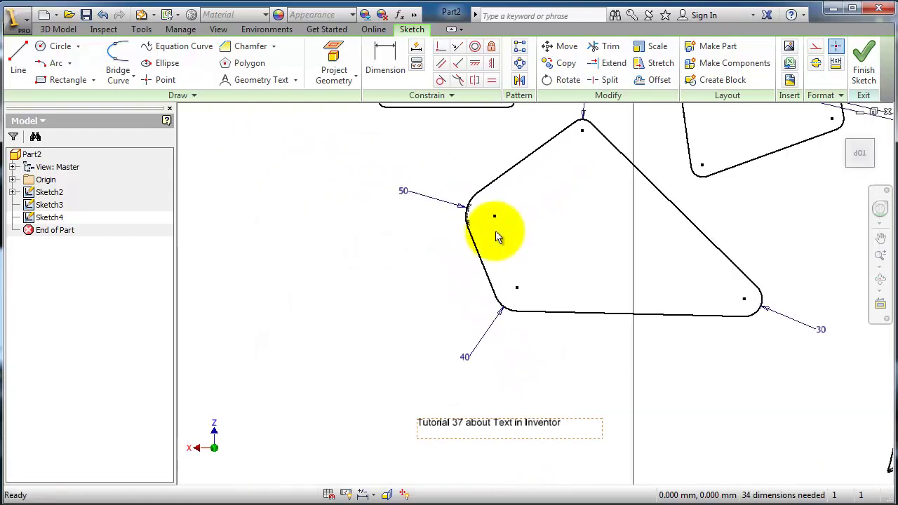
{"action": "scroll", "coordinate": [598, 249], "scroll_direction": "down", "scroll_amount": 1}
{"action": "left_click_drag", "start_coordinate": [505, 303], "coordinate": [421, 345]}
{"action": "scroll", "coordinate": [512, 341], "scroll_direction": "up", "scroll_amount": 3}
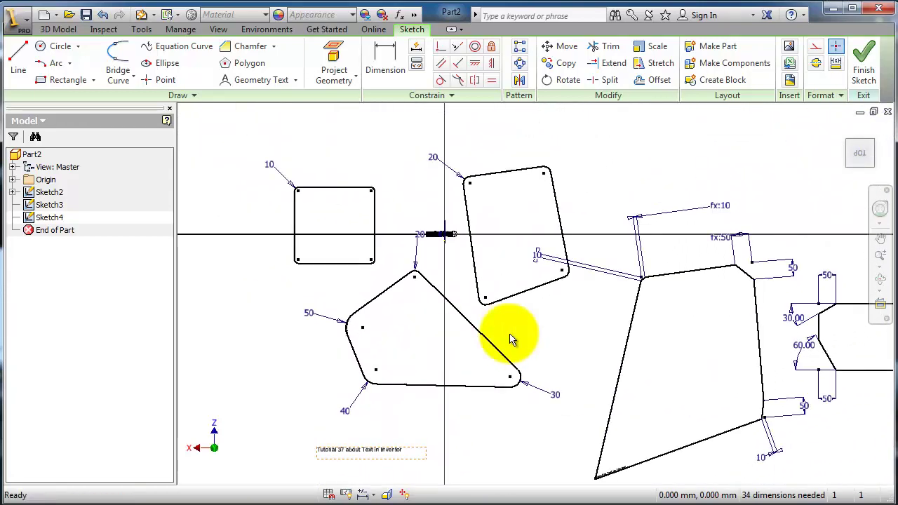